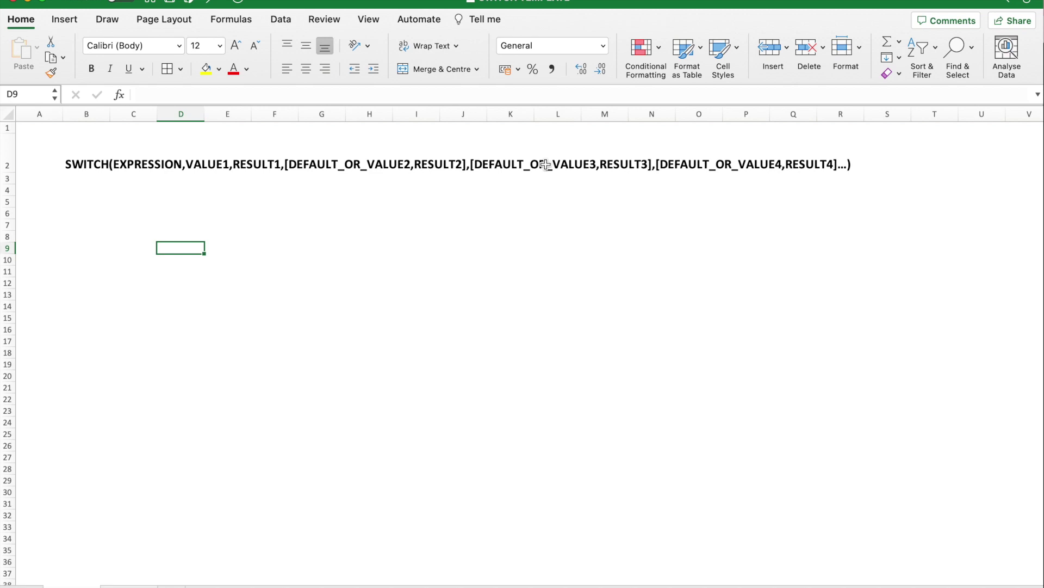
Switch from the SWITCH syntax sheet to the worksheet with the movie IMDB rating table.
left_click(154, 583)
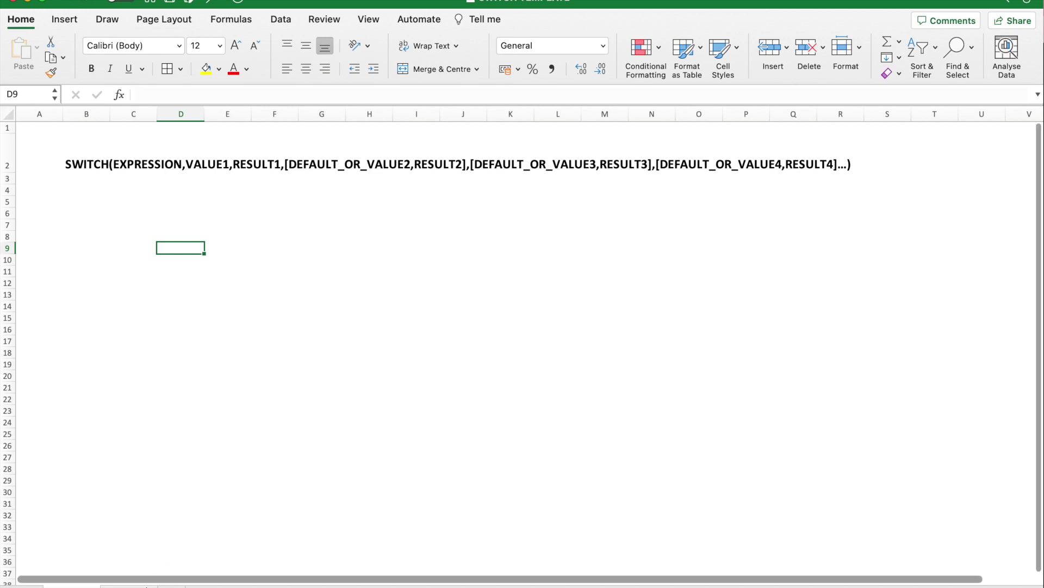
Add a CLASS RATING heading in E2 and autofit column E to its width.
left_click(783, 244)
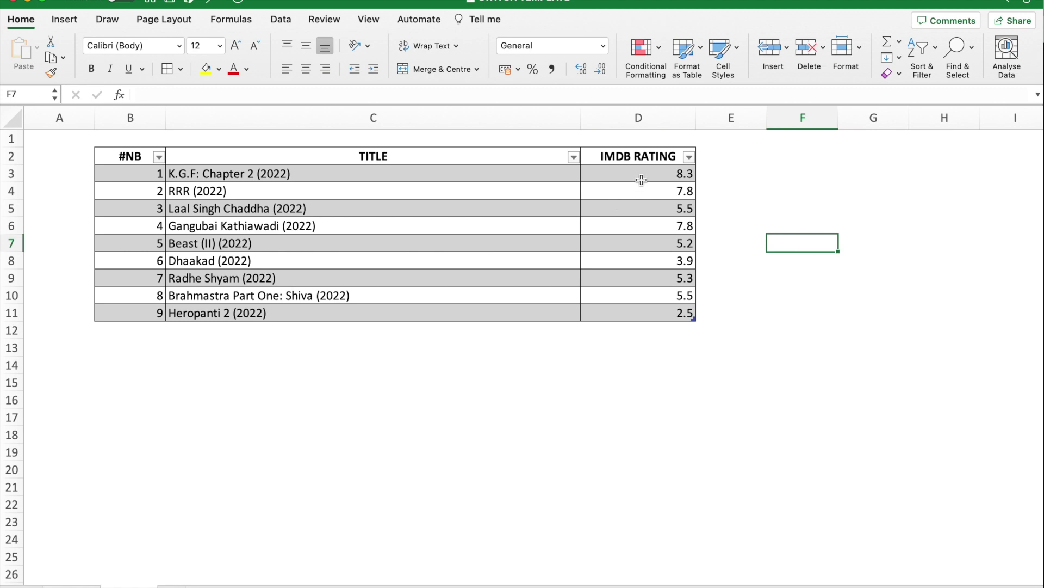
left_click(668, 116)
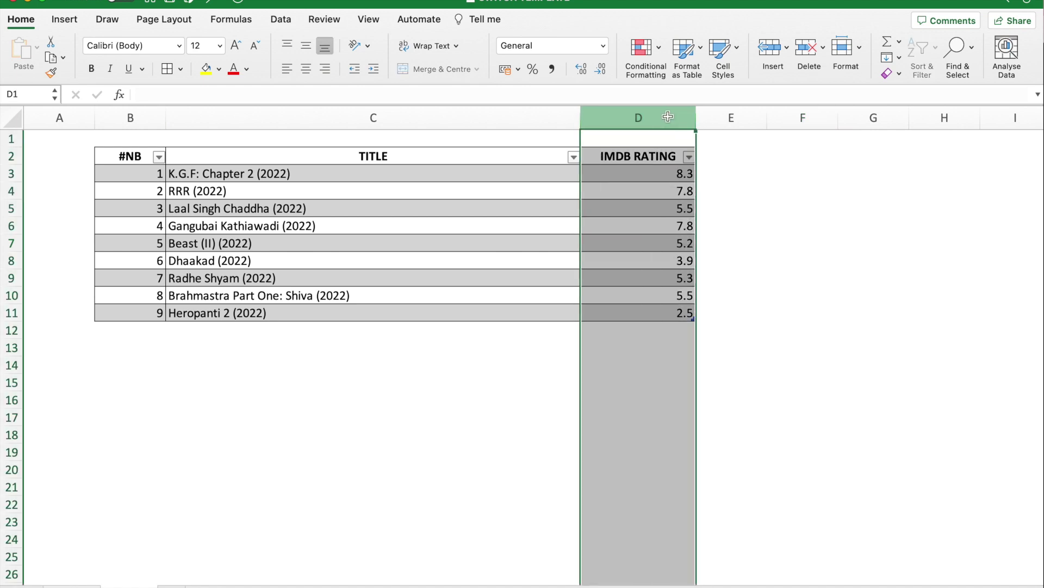
left_click(663, 170)
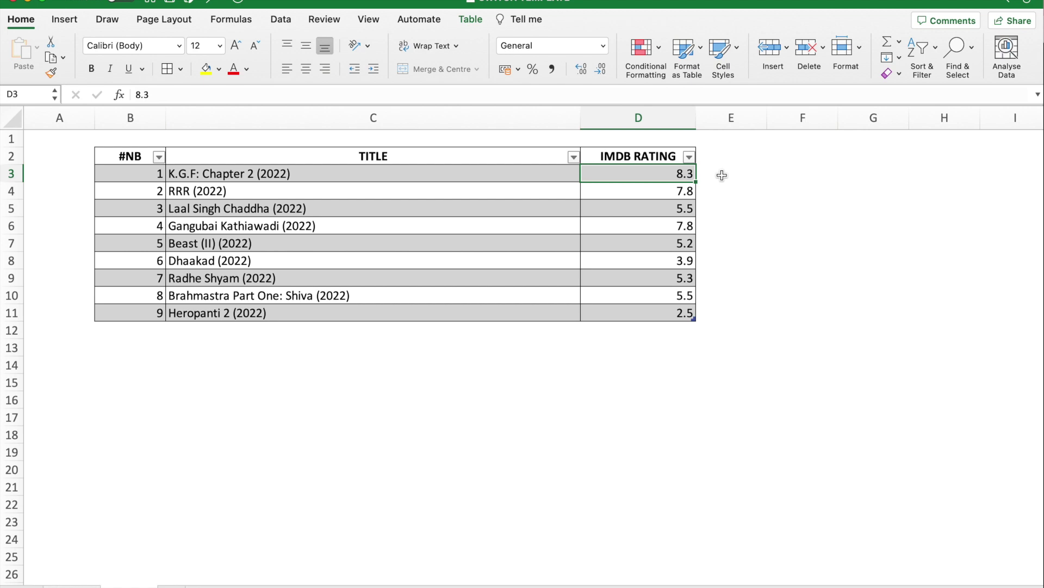
left_click(721, 157)
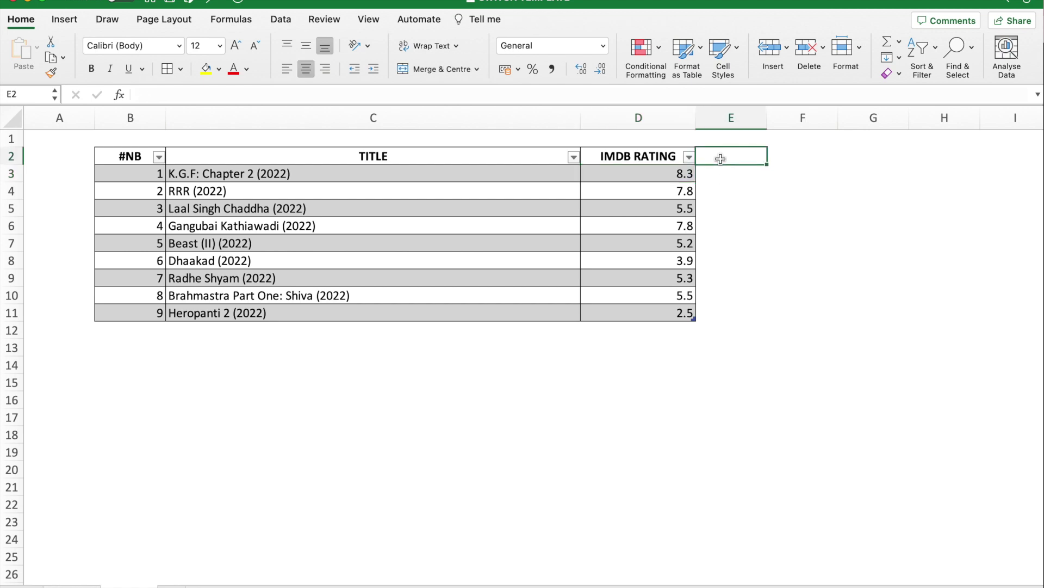
type("CLASS")
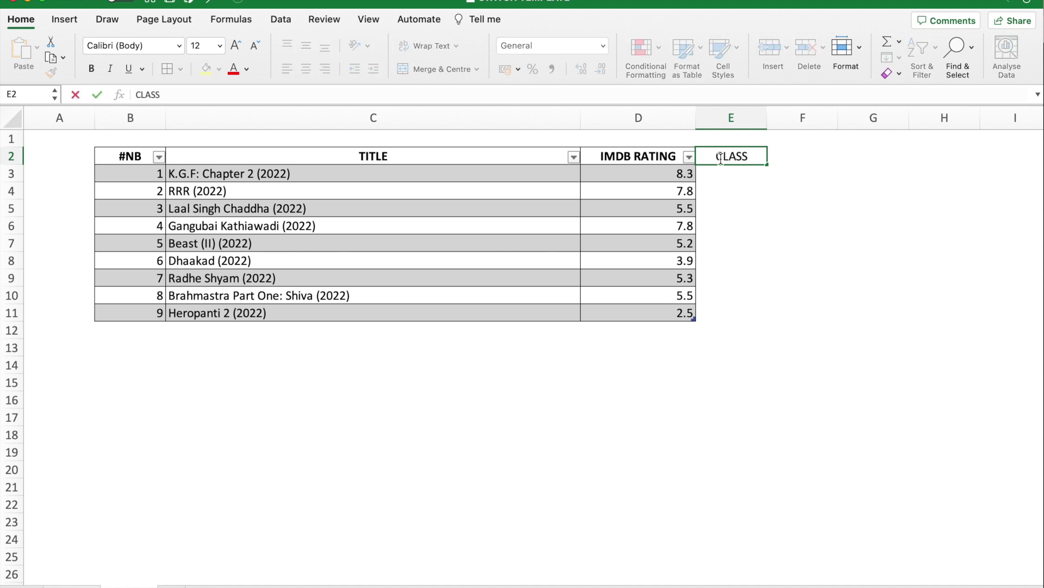
type(" RATING")
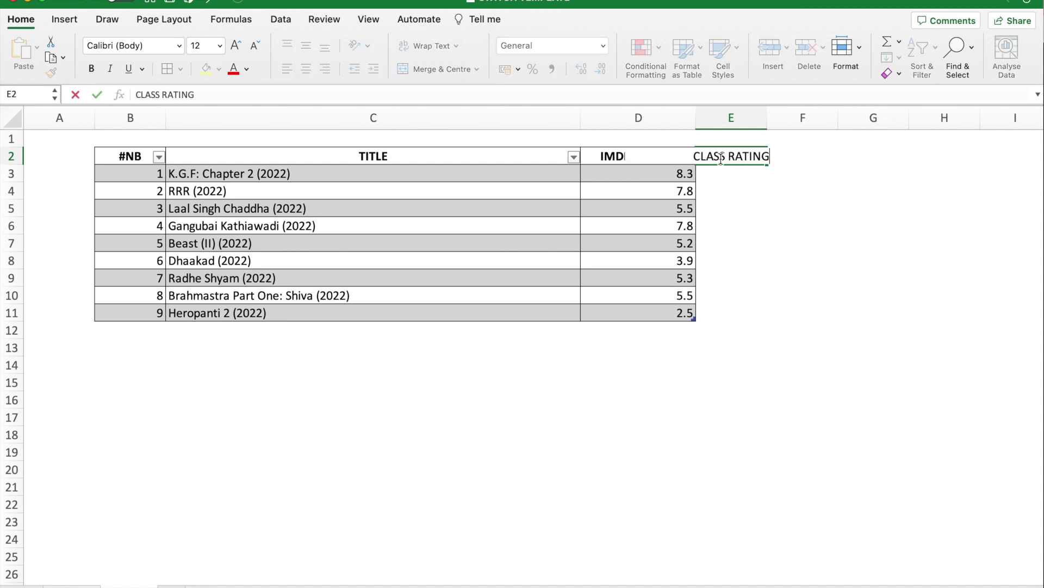
key("Return")
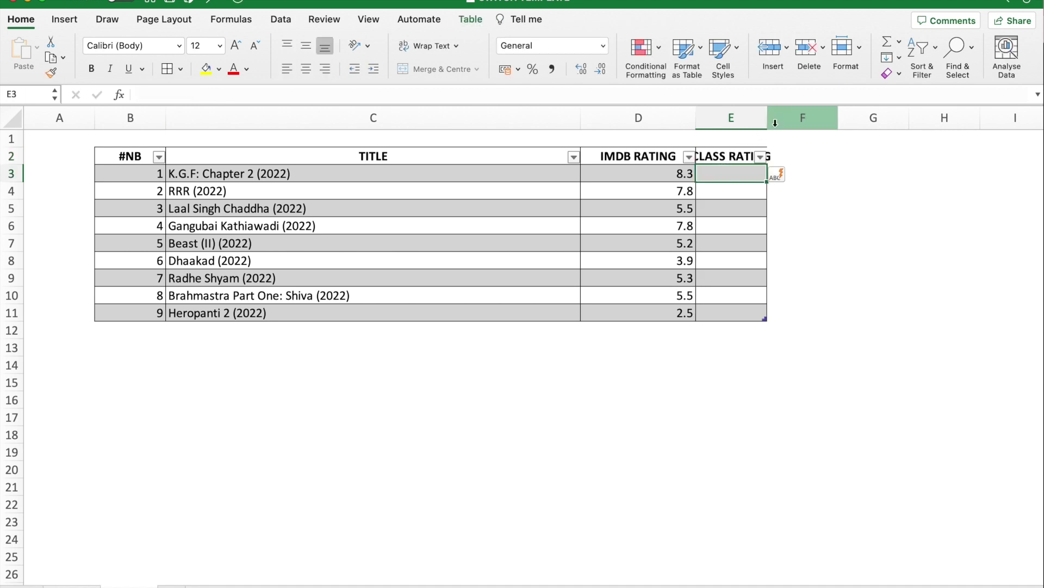
double_click(768, 124)
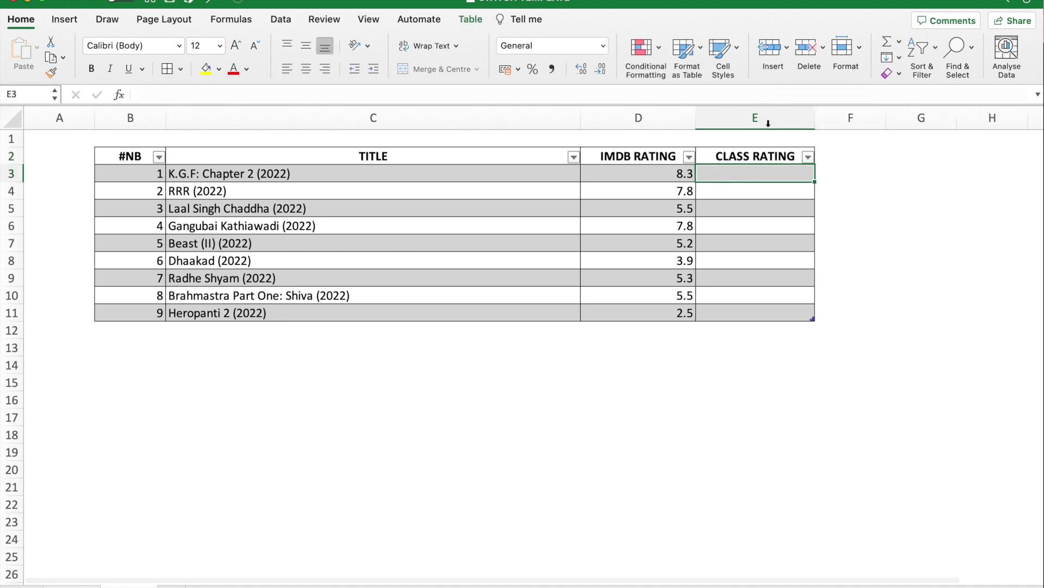
Enter 8=EXCELLENT, 7=GOOD, 6=FAIR, 5=BAD and <5=POOR down cells E13:E17.
left_click(752, 347)
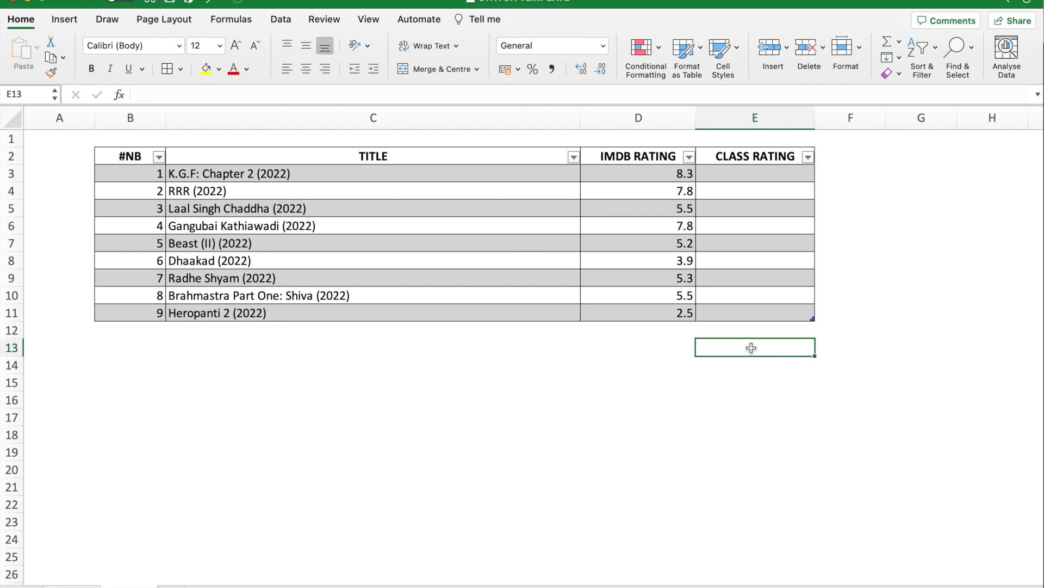
type("8=EXCELLENT")
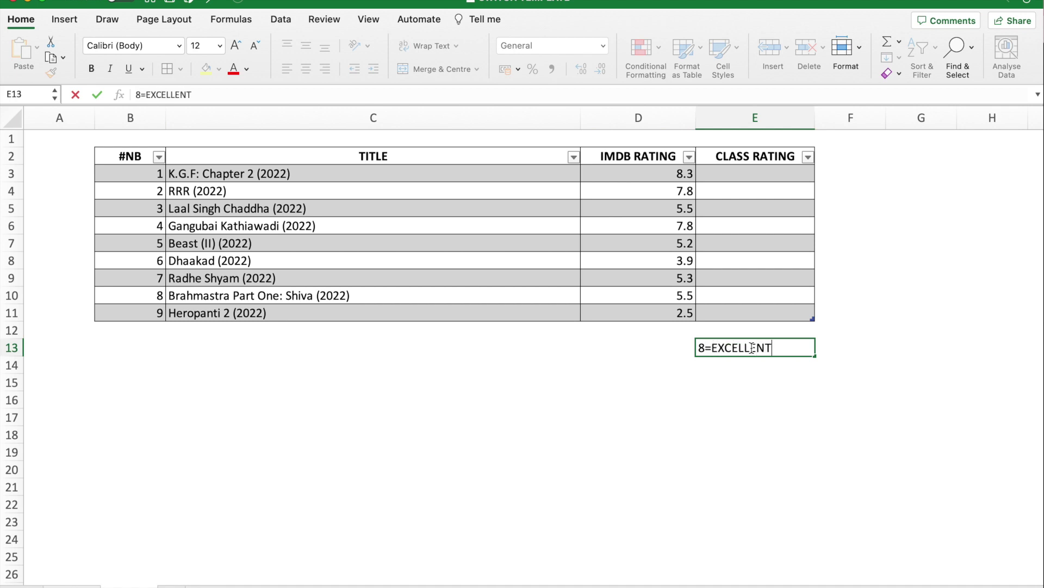
key("Return")
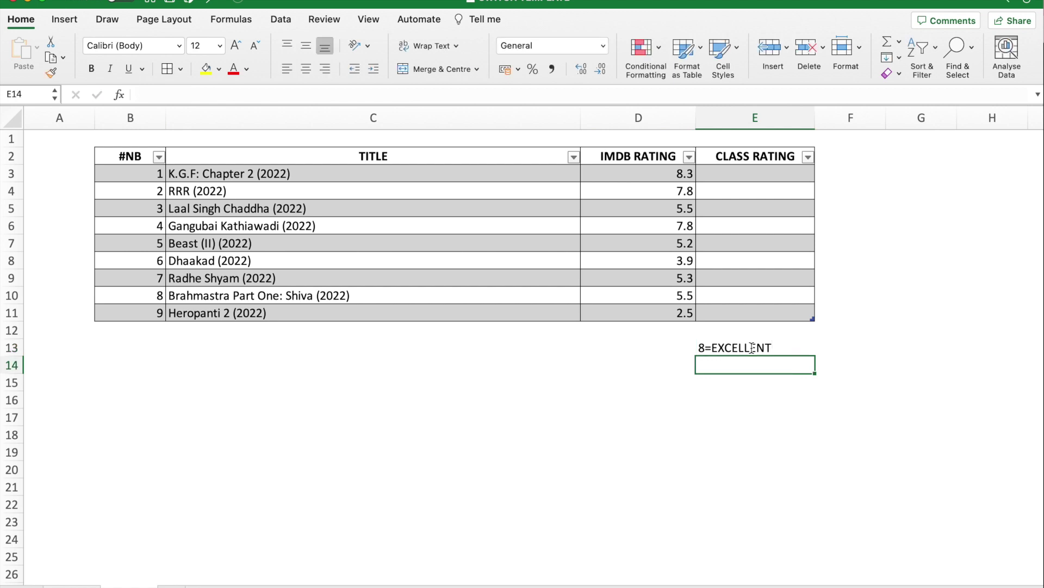
type("7")
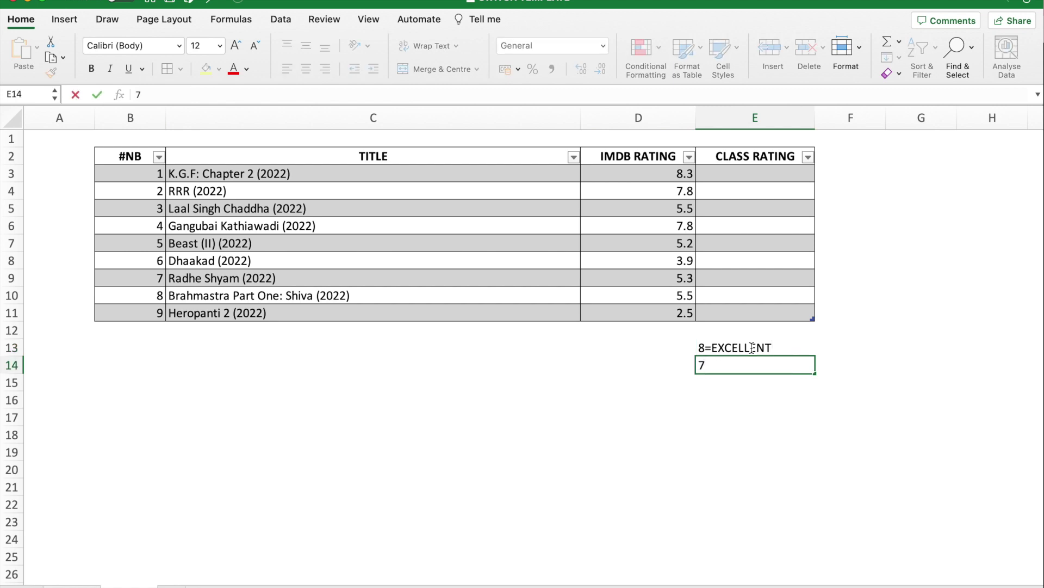
type("=GOOD")
key("Return")
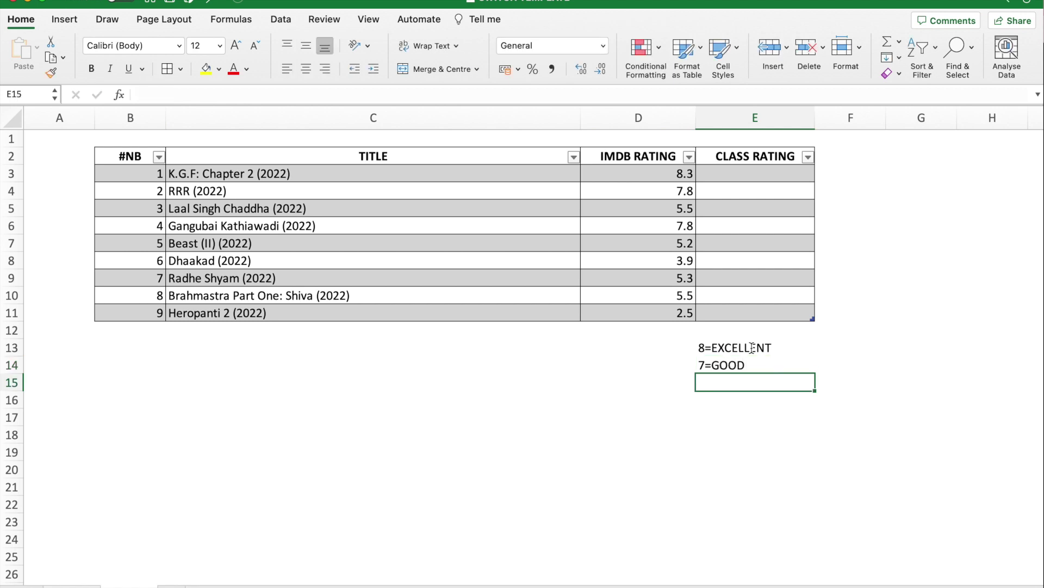
type("6")
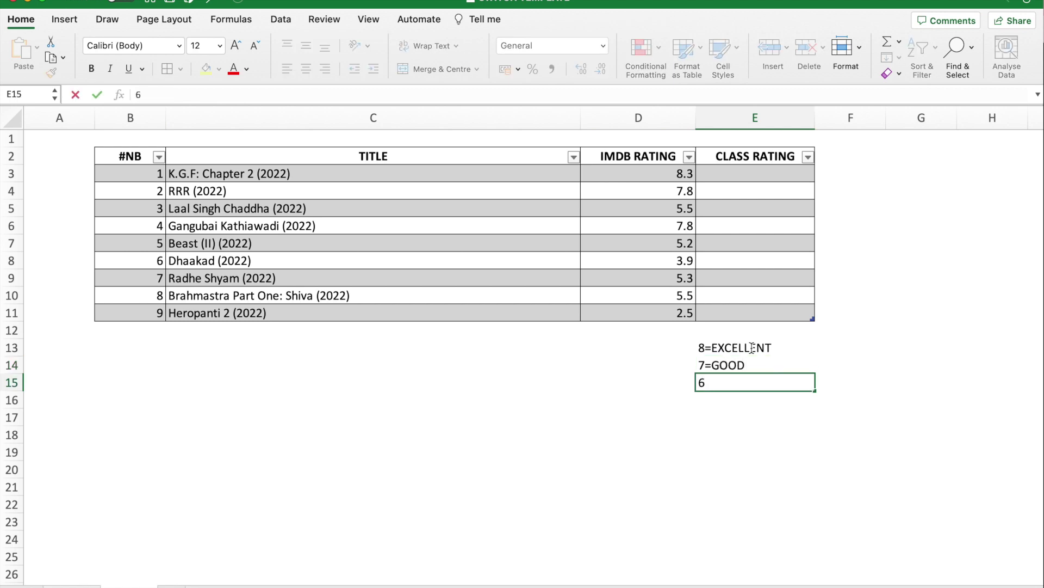
type("=FAIR")
key("Return")
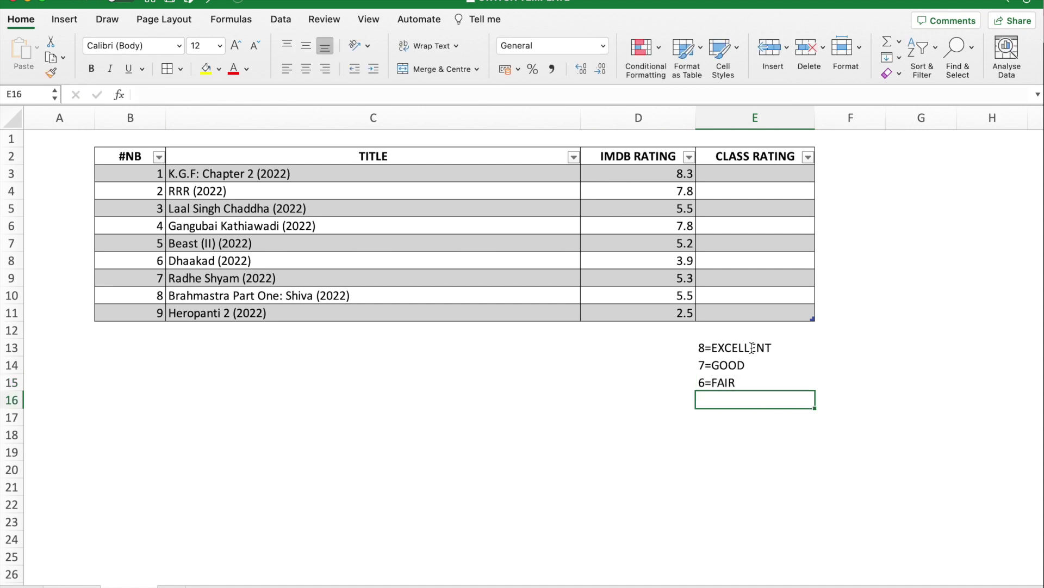
type("5")
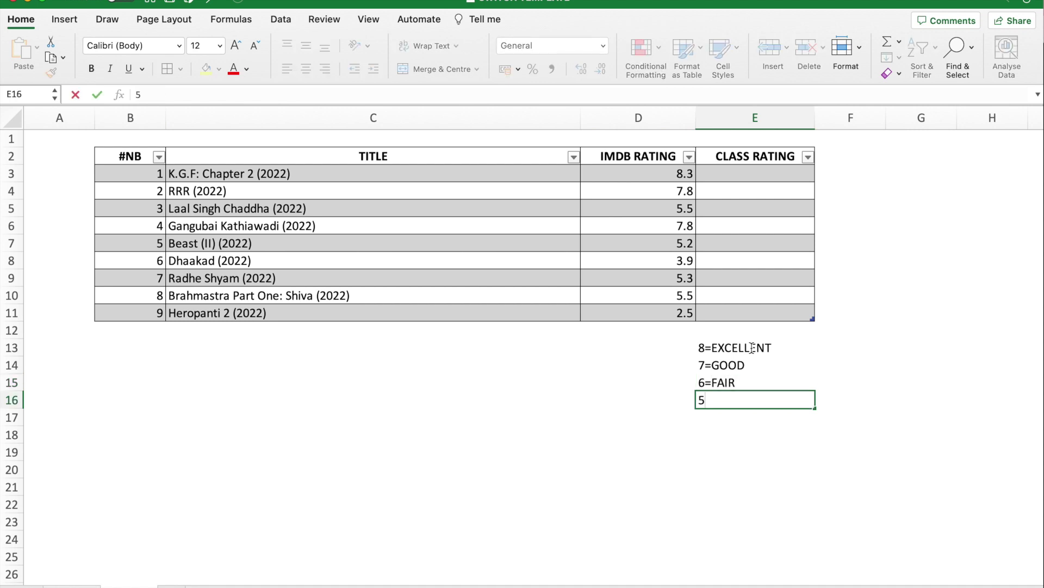
type("=BAD")
key("Return")
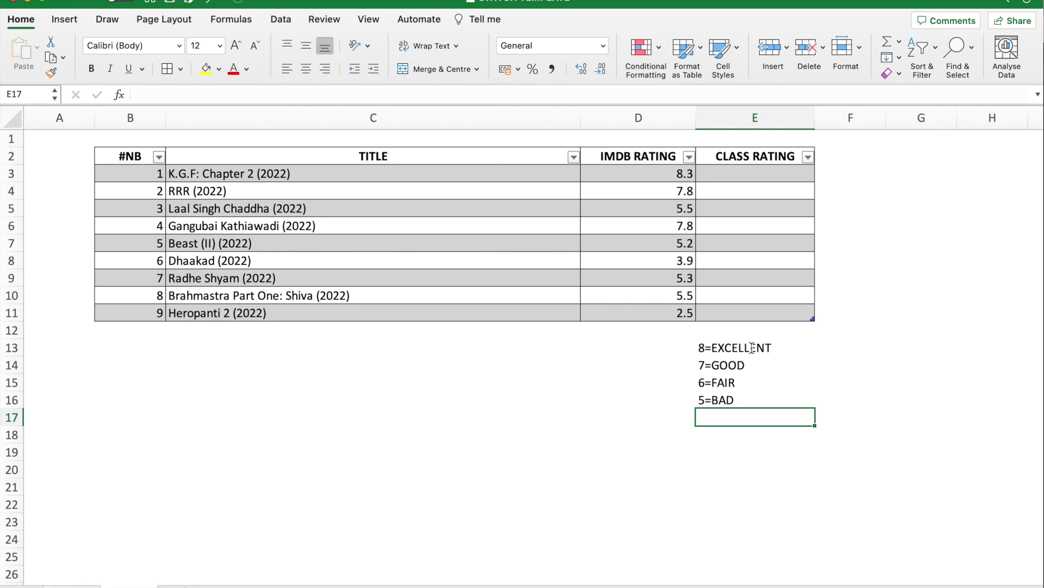
type("<5=POOR")
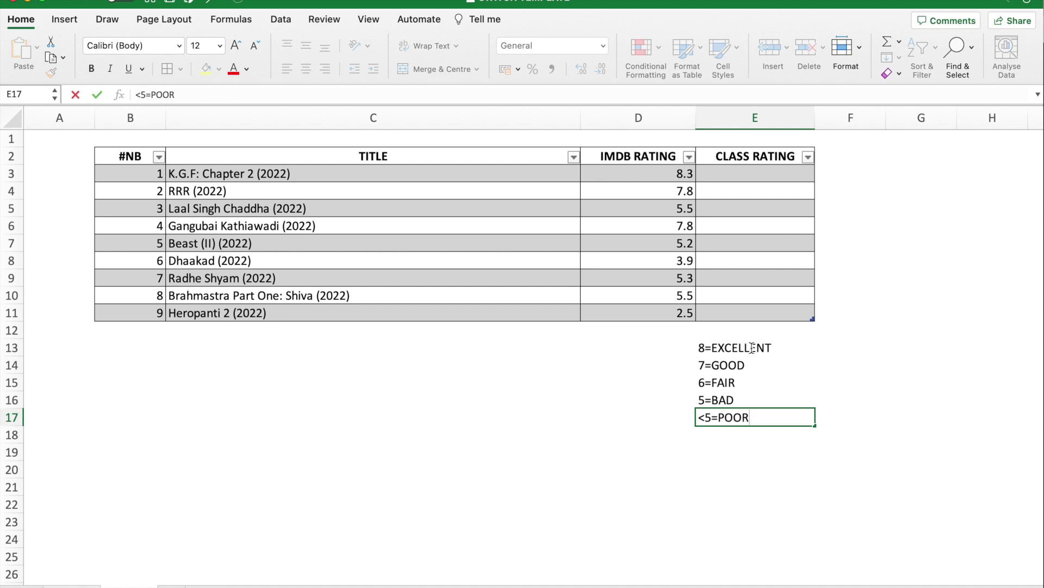
key("Return")
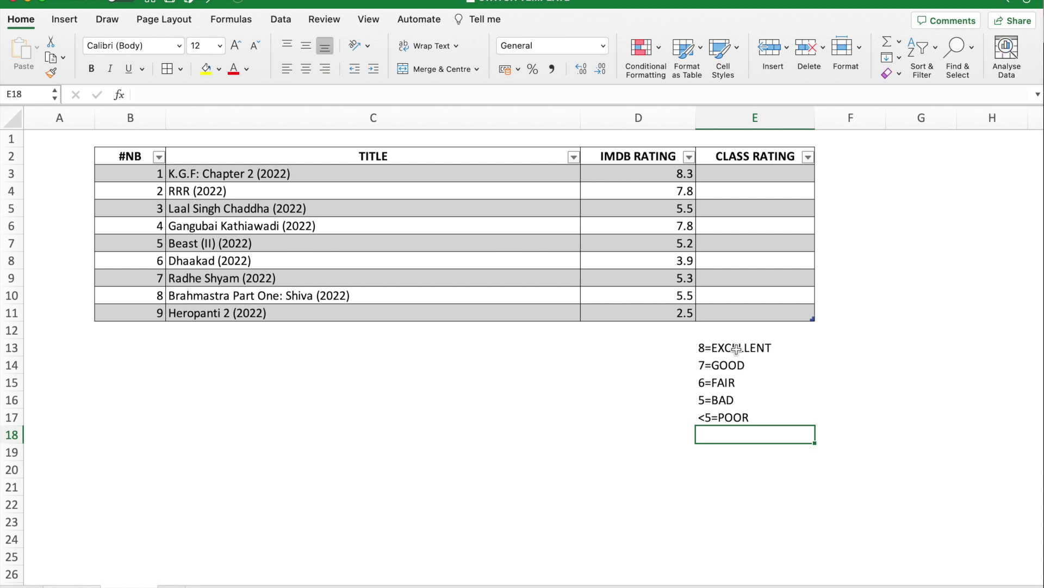
Enter =SWITCH(ROUND([@[IMDB RATING]],0),8,"EXCELLENT",7,"GOOD",6,"FAIR",5,"BAD","POOR") in E3.
left_click(756, 178)
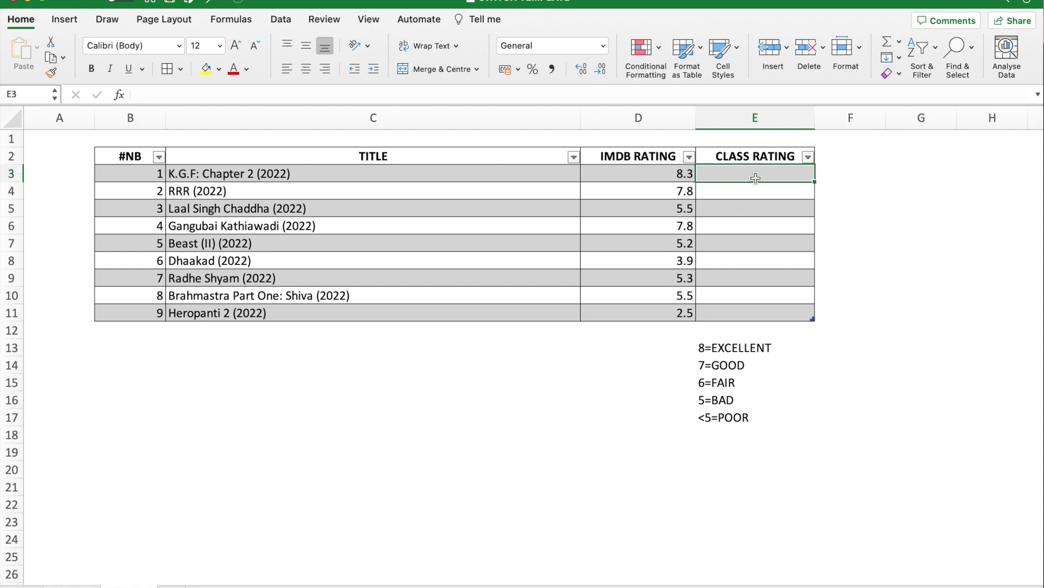
type("=")
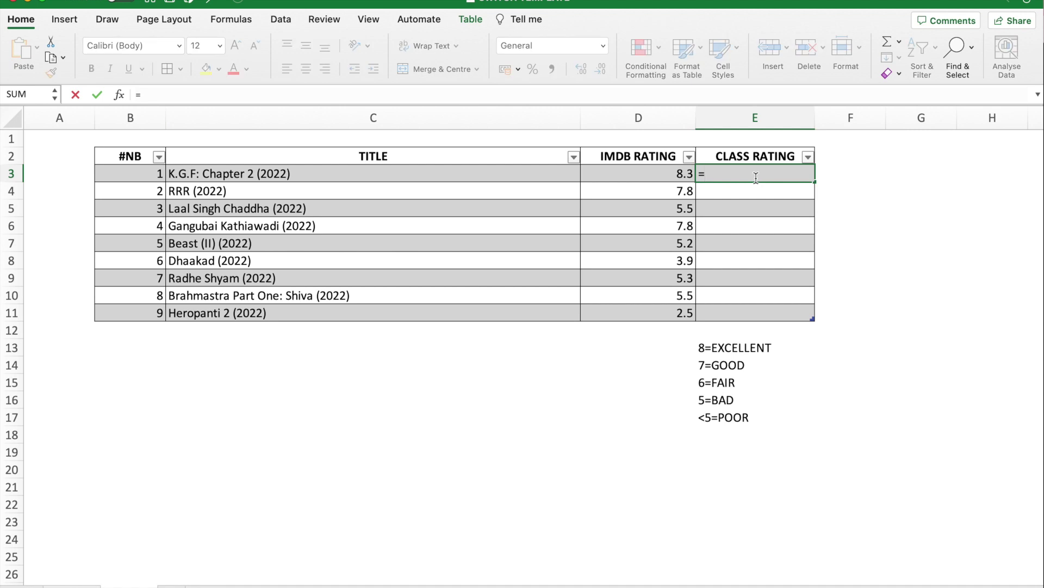
type("SWITCH")
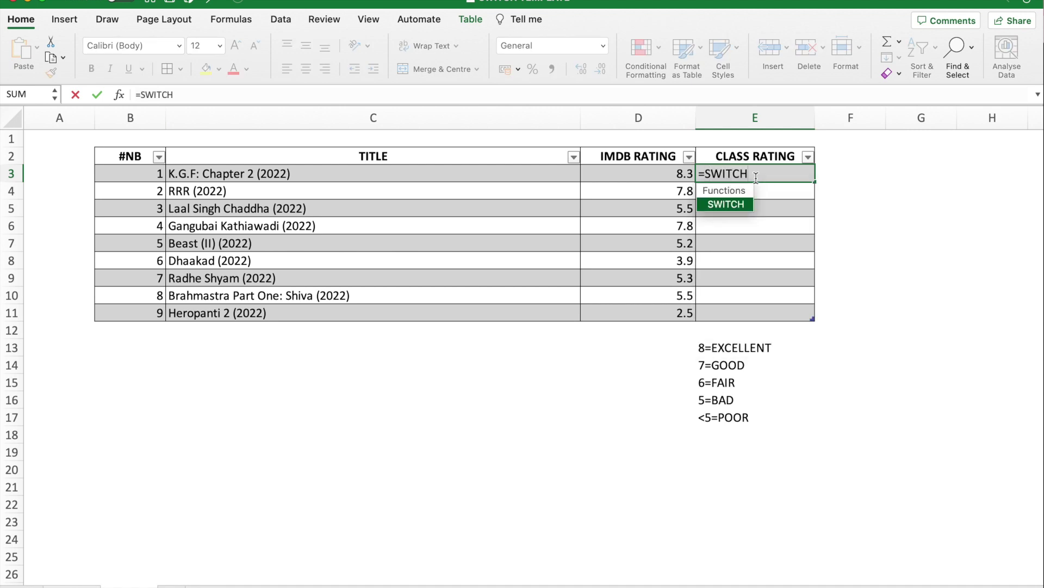
type("(")
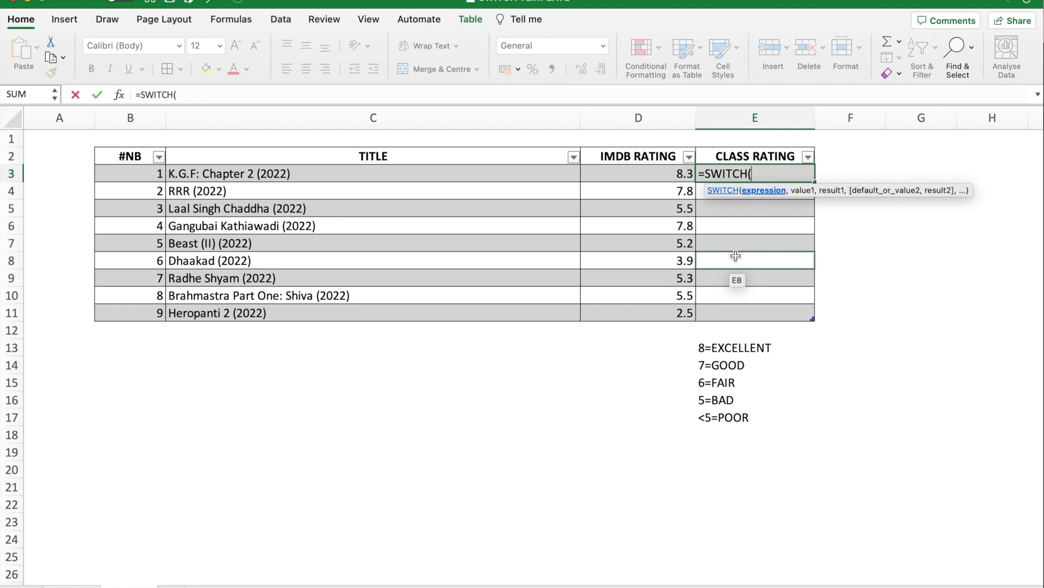
type("ROUND")
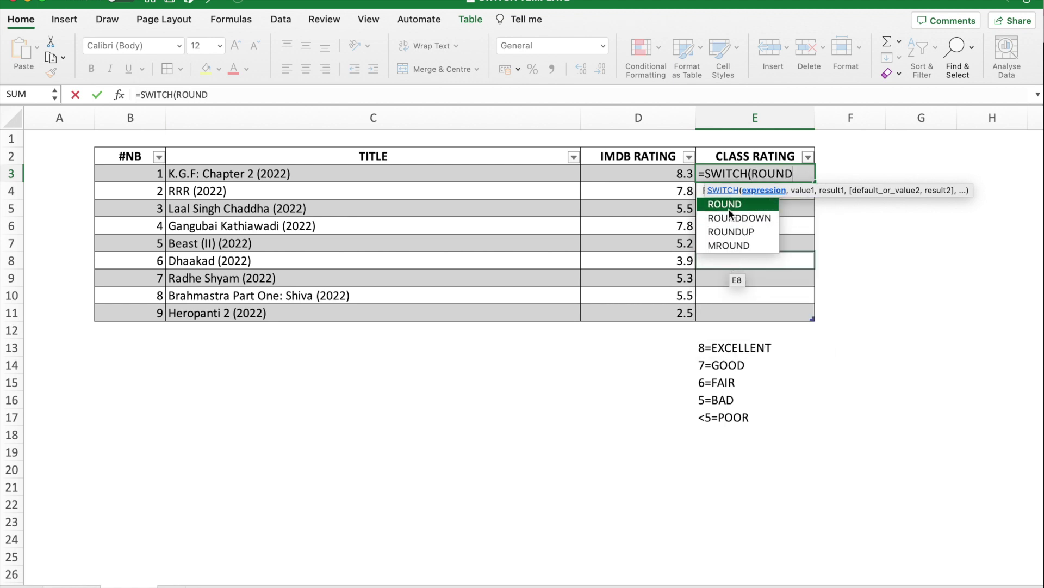
type("(")
left_click(681, 178)
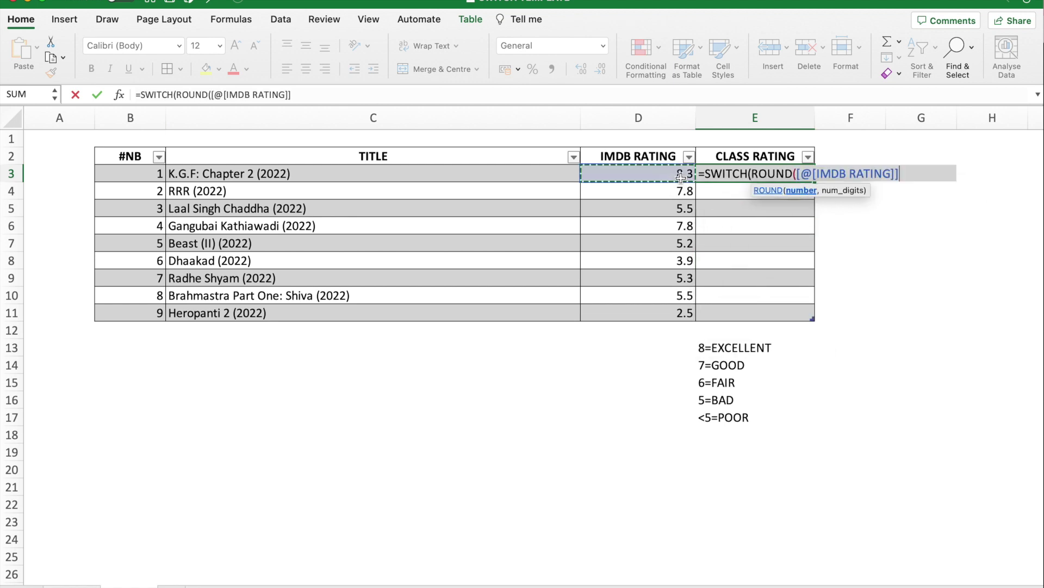
type(",")
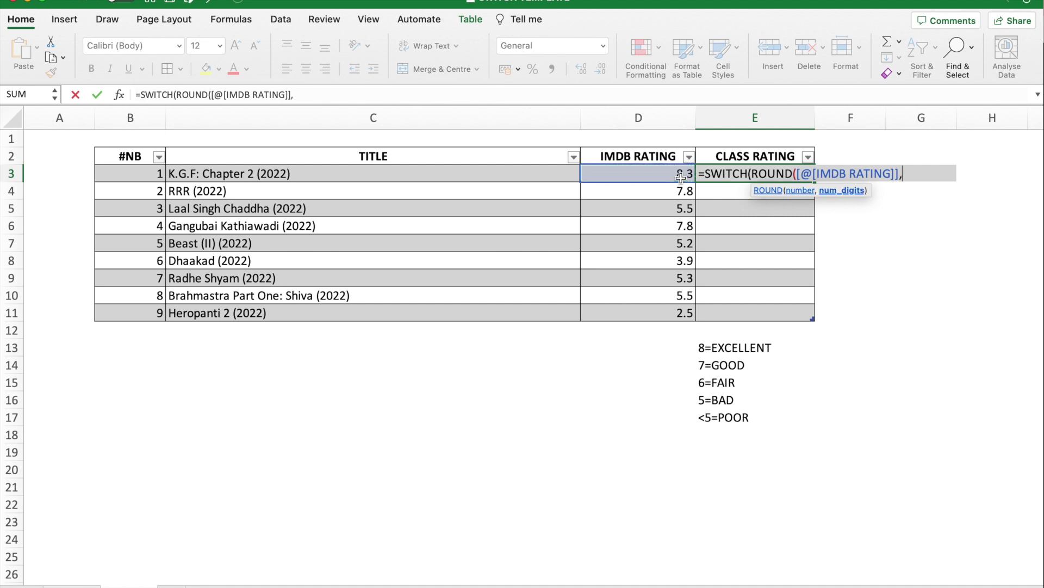
type("0)")
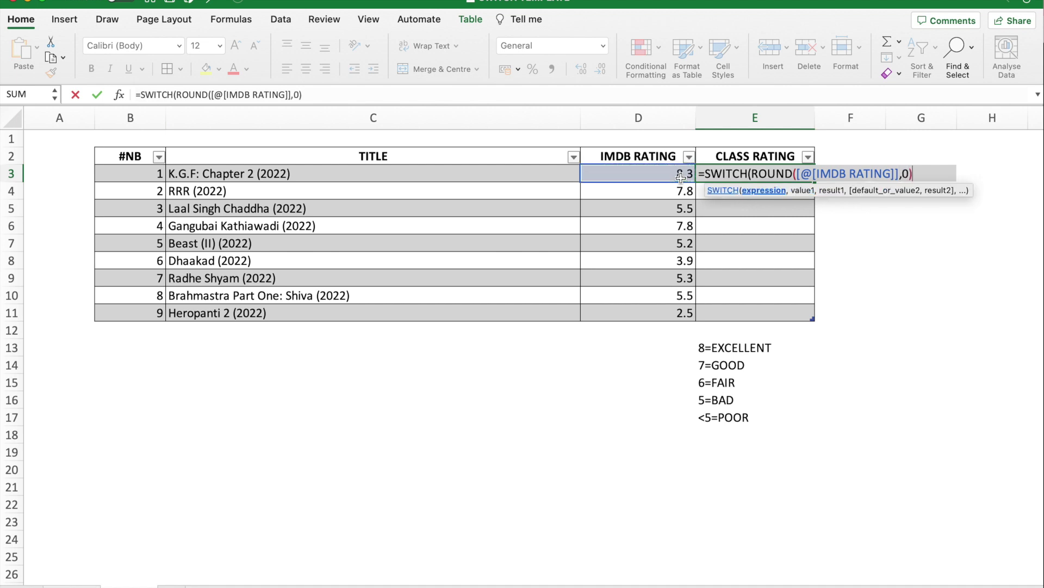
type(",")
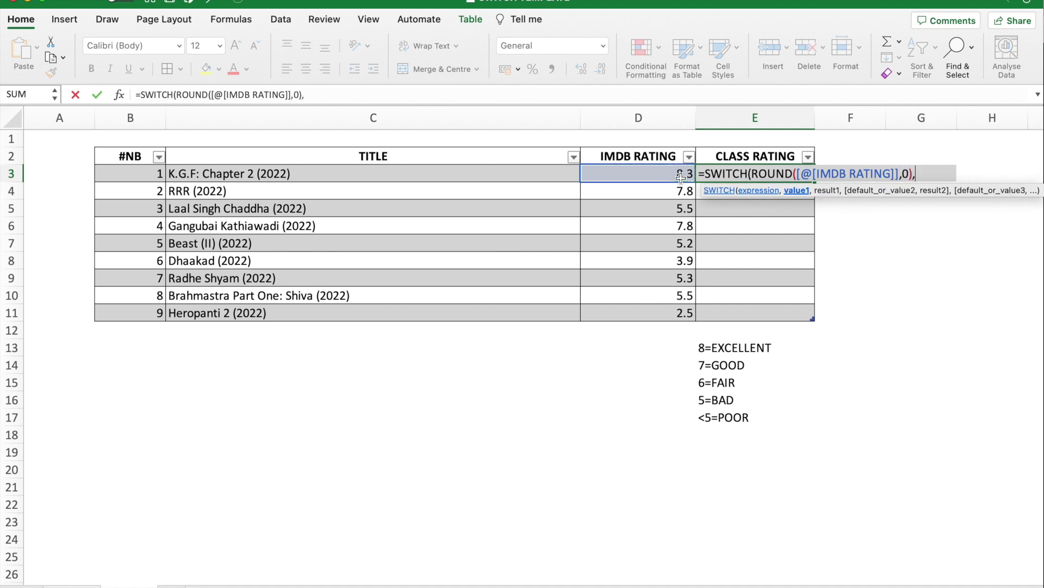
type("8,\"EXCE")
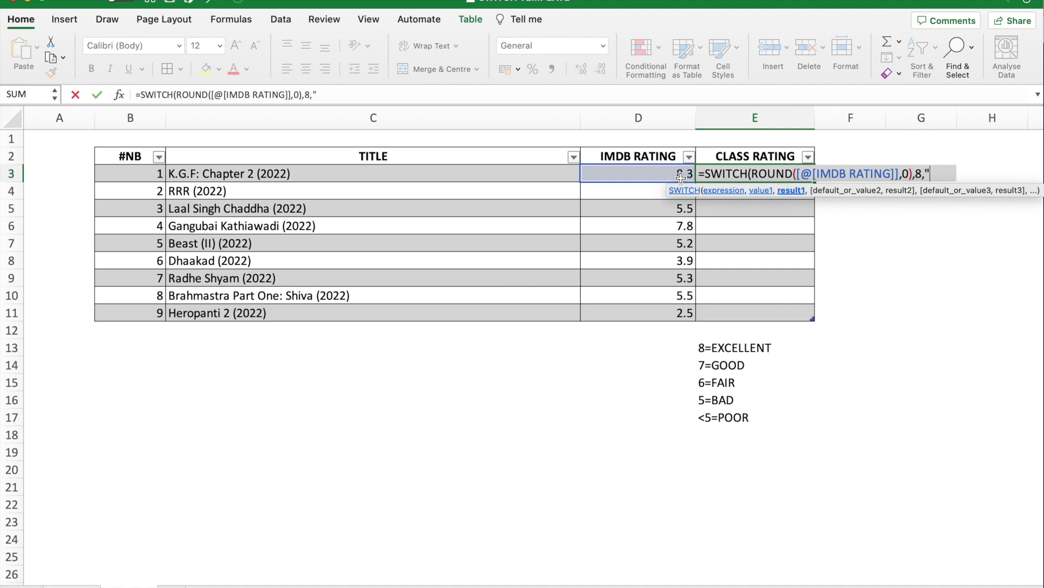
type("LLENT")
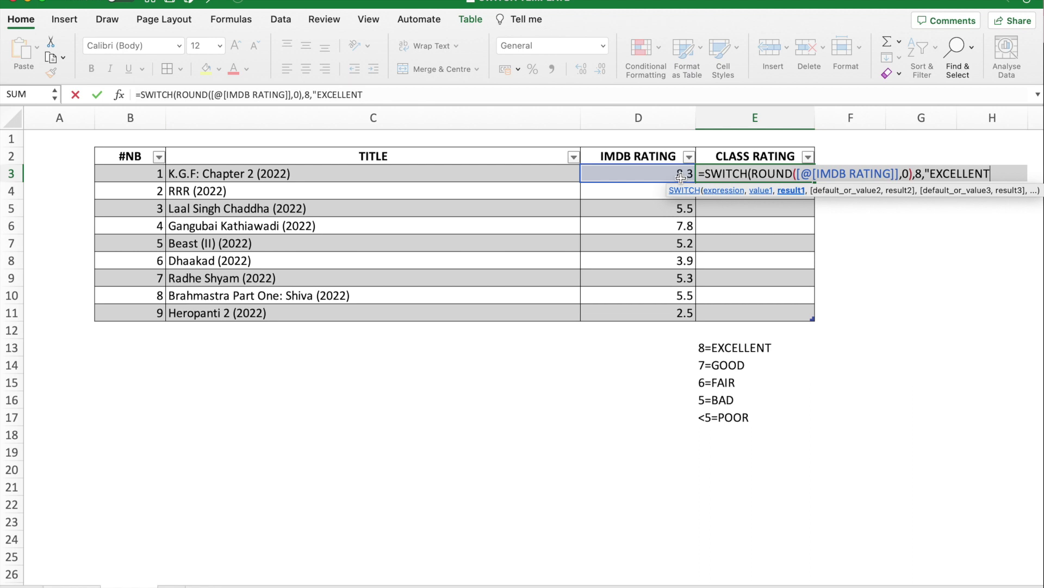
type("\",7")
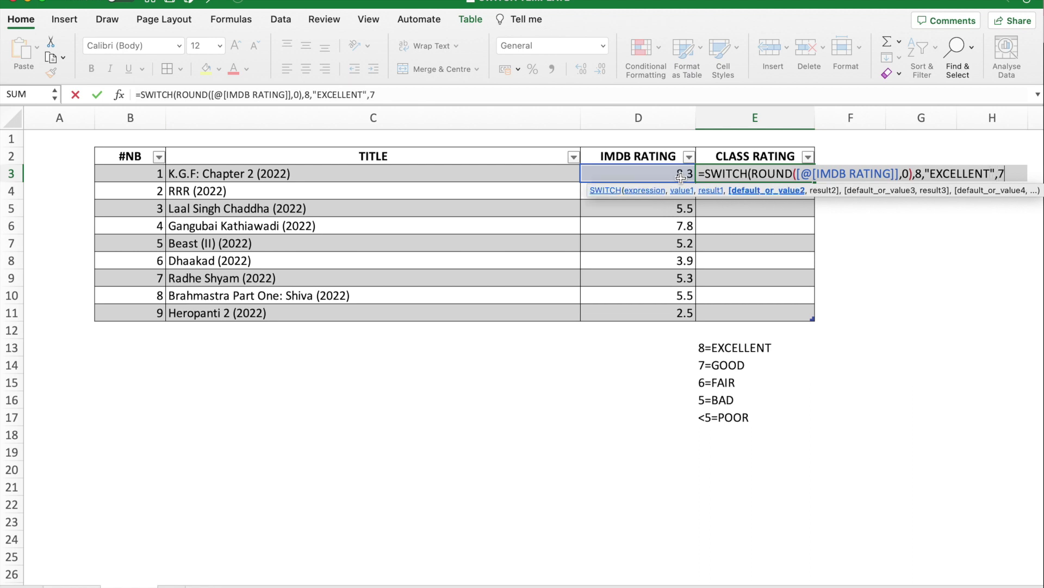
type(",\"GOOD")
type("\",")
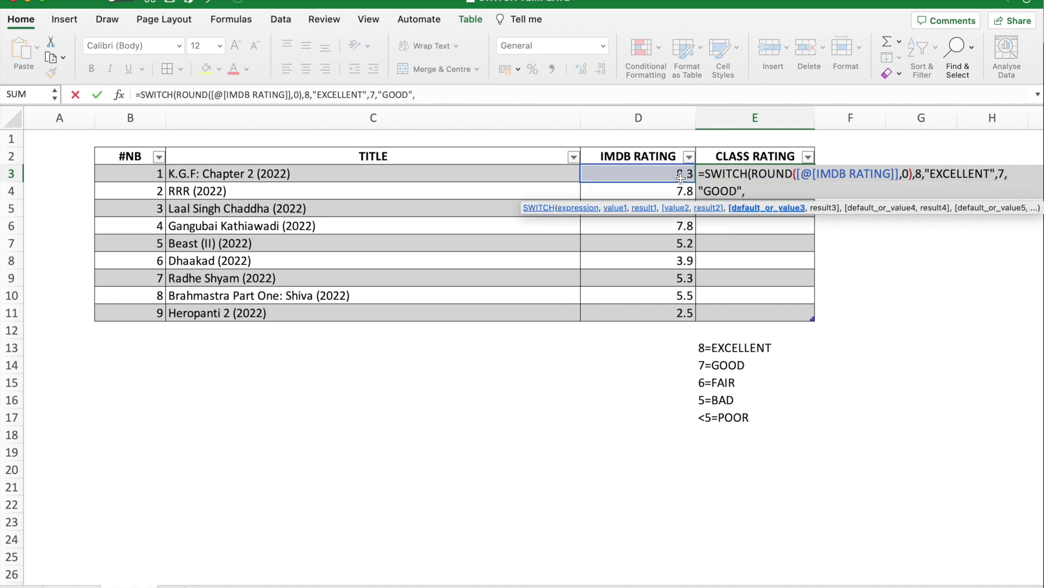
type("6,\"")
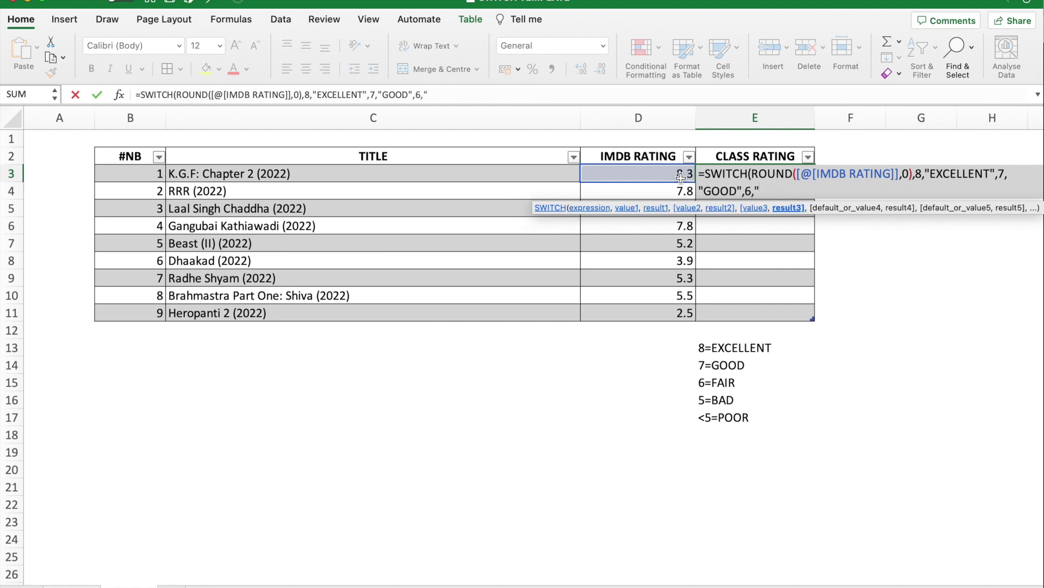
type("FAIR,5,")
left_click(783, 190)
type("\"")
left_click(808, 191)
type("\"BAD")
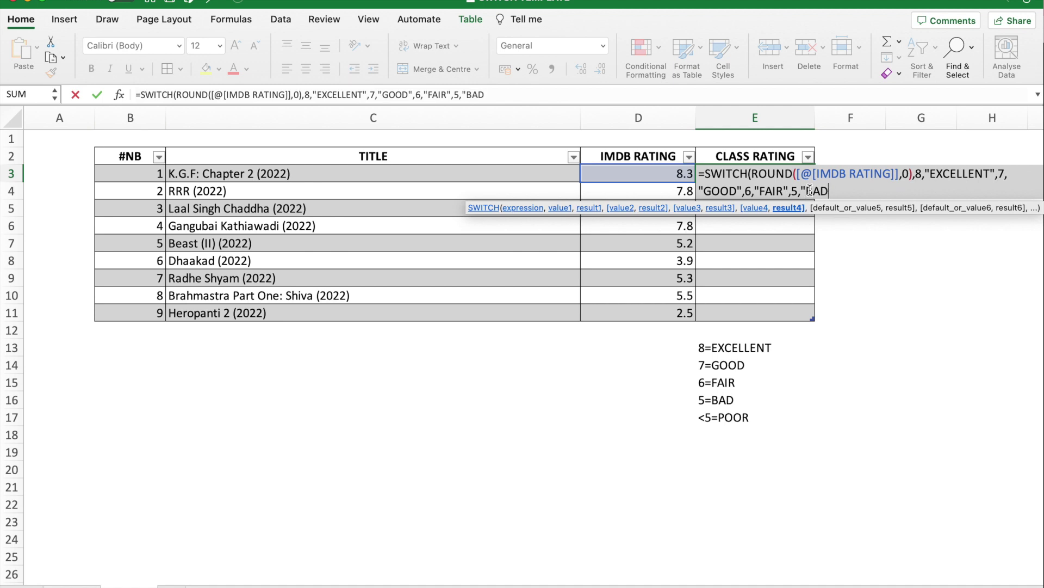
type("\",")
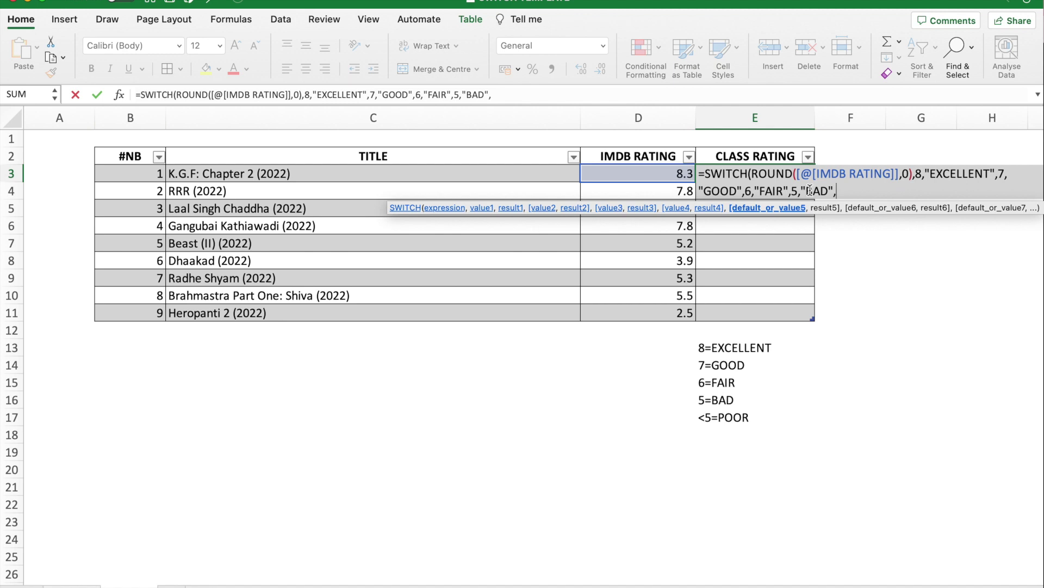
type("\"POOR\")")
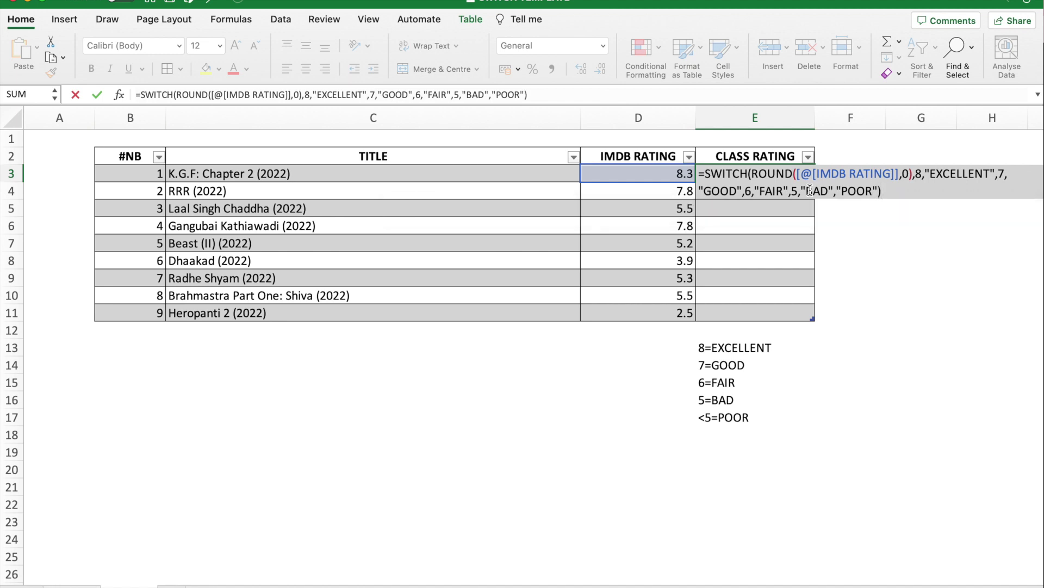
key("Return")
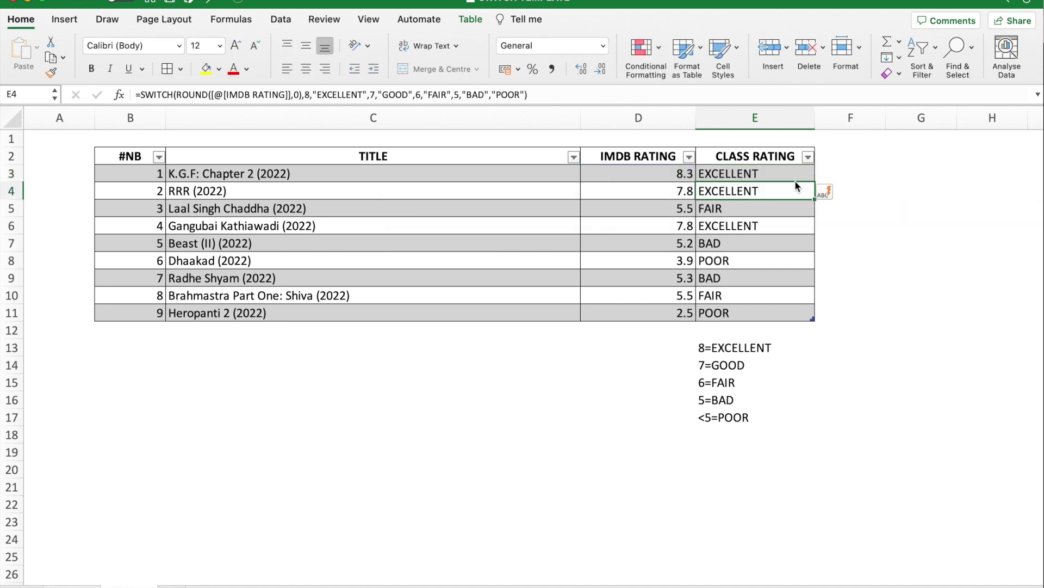
left_click(670, 174)
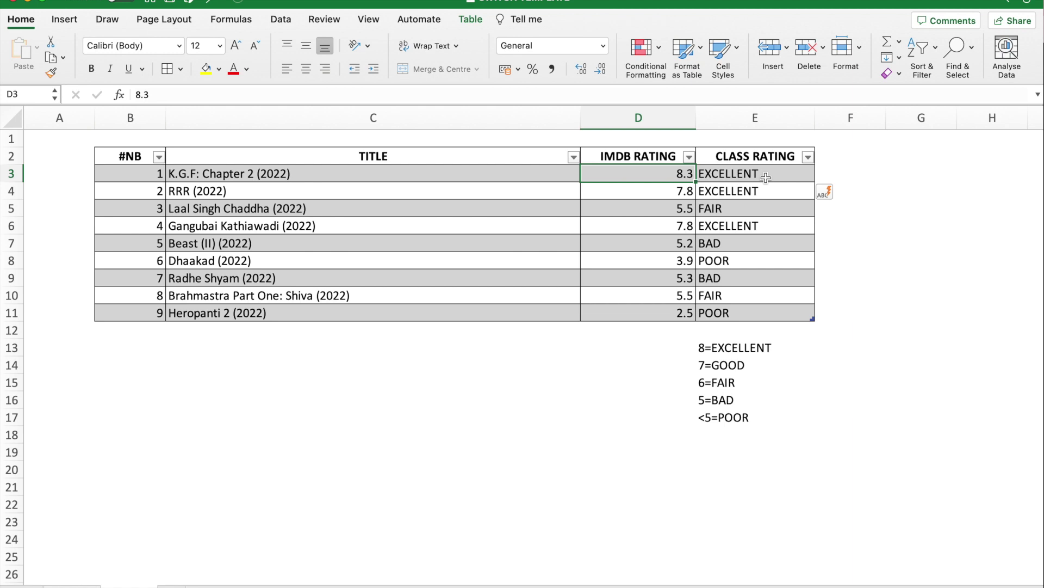
left_click(678, 192)
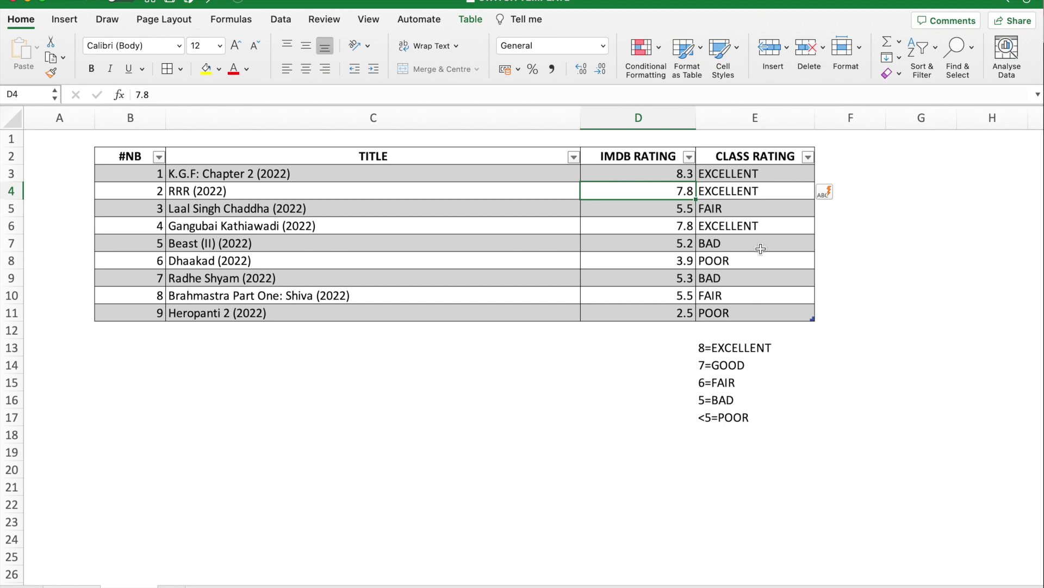
left_click(756, 179)
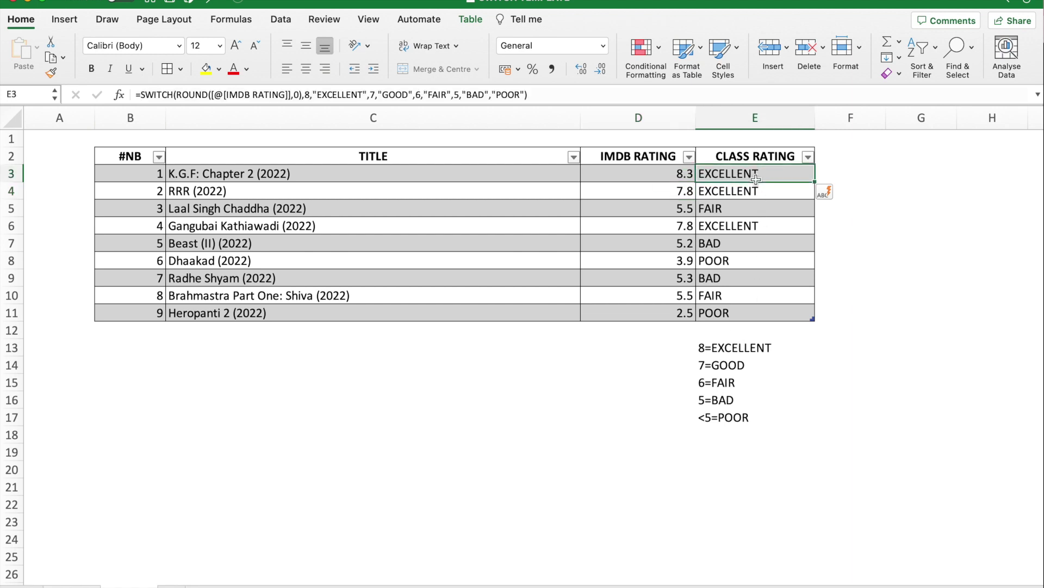
Add an IFS heading in F2 to extend the table, and begin =IFS( in F3.
left_click(837, 159)
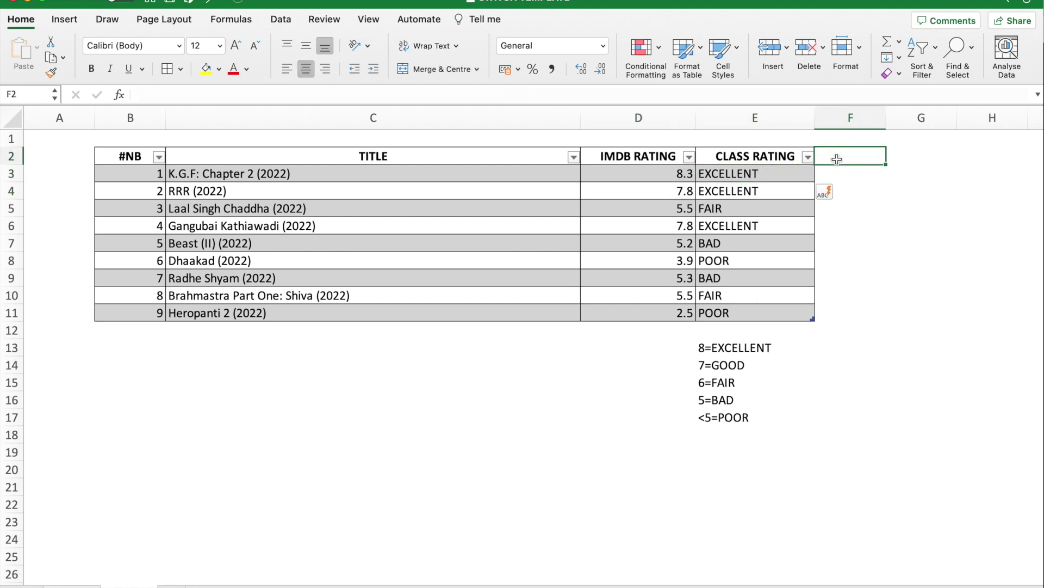
type("IFS")
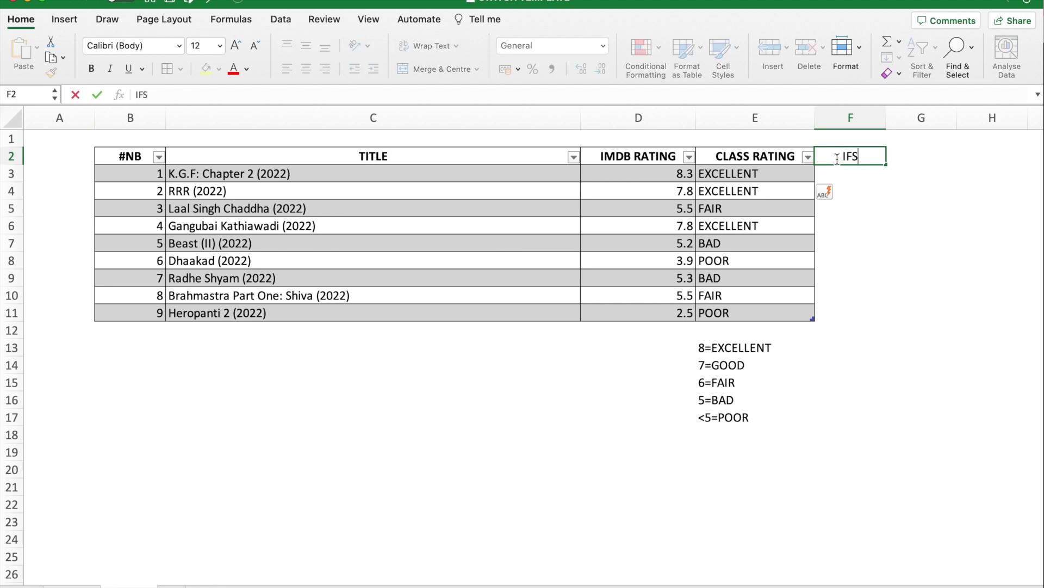
key("Return")
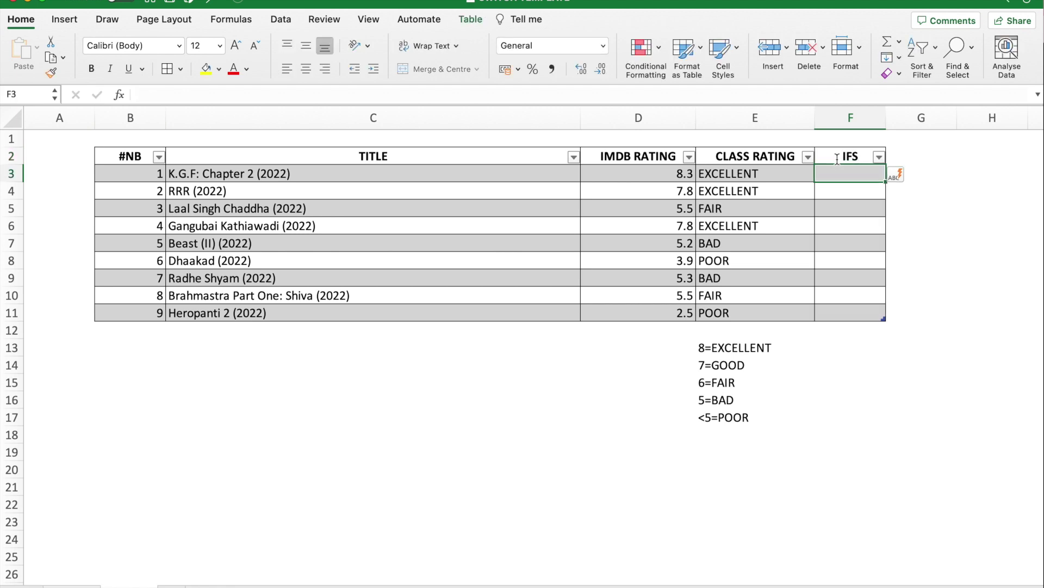
type("=")
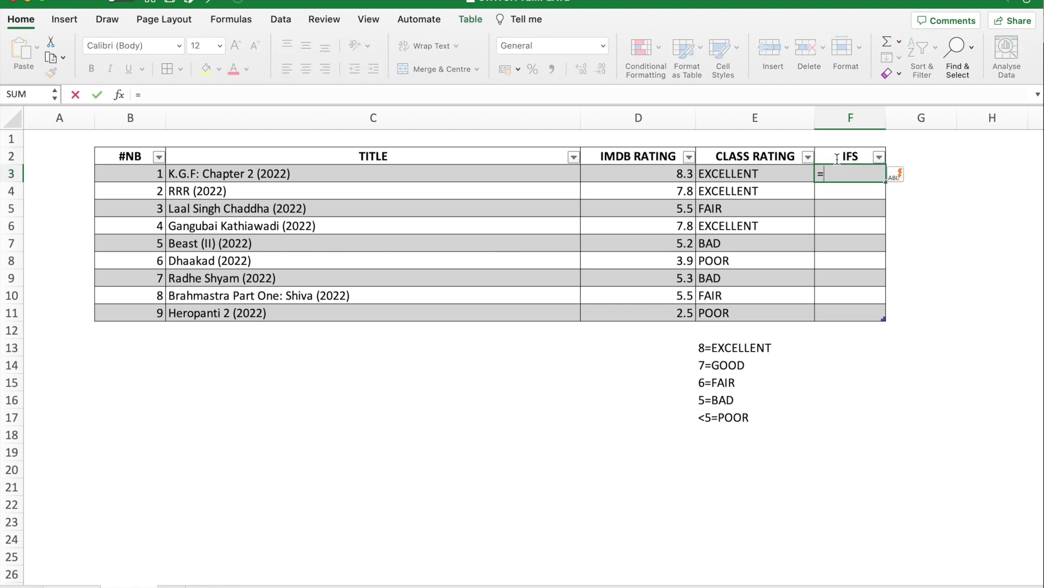
type("IFS")
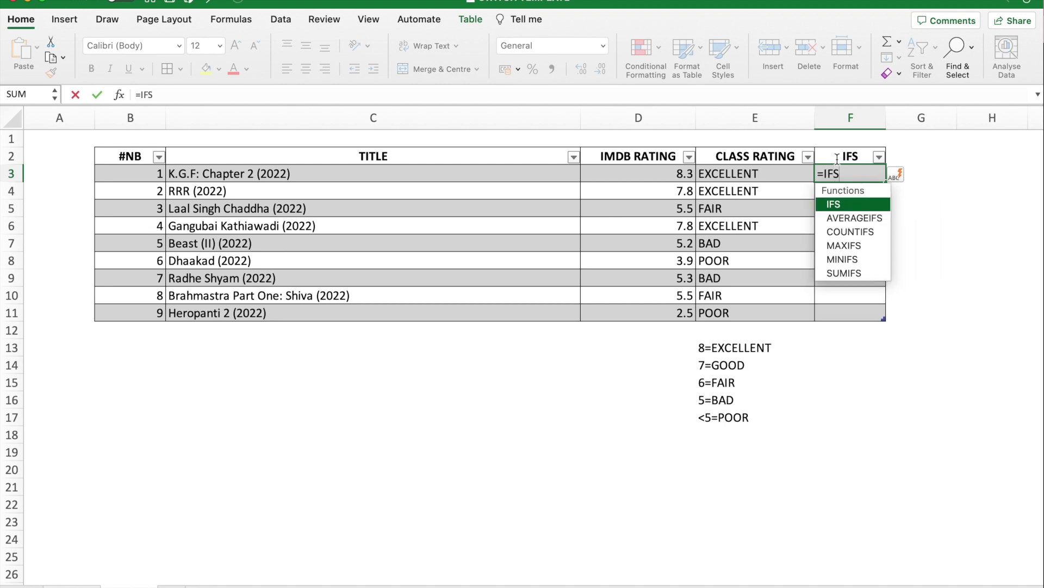
type("(")
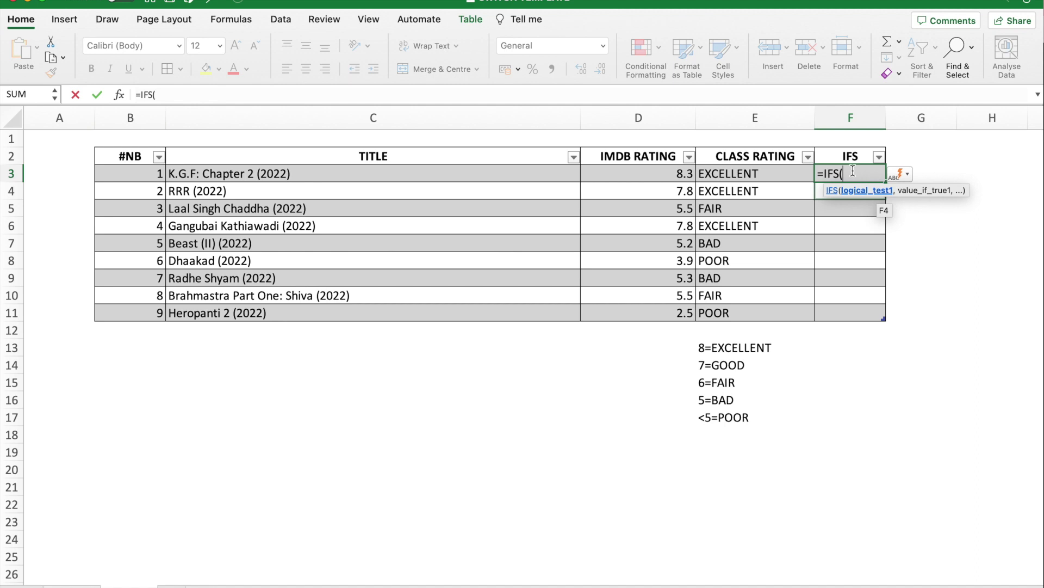
Write the first test ROUND([@[IMDB RATING]],0)=8 returning "EXCELLENT" and select it for copying.
type("ROUND")
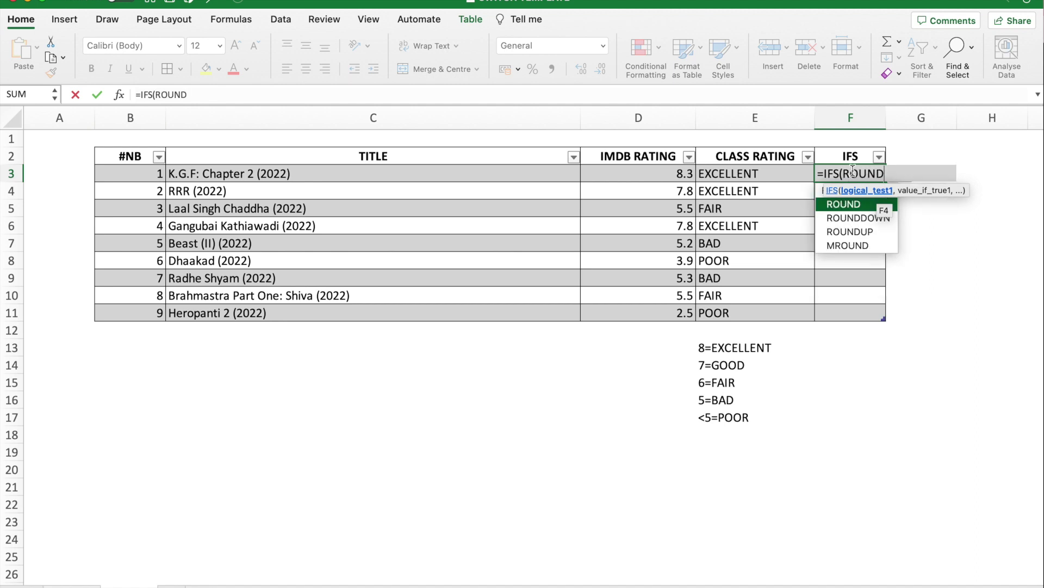
type("(")
left_click(685, 174)
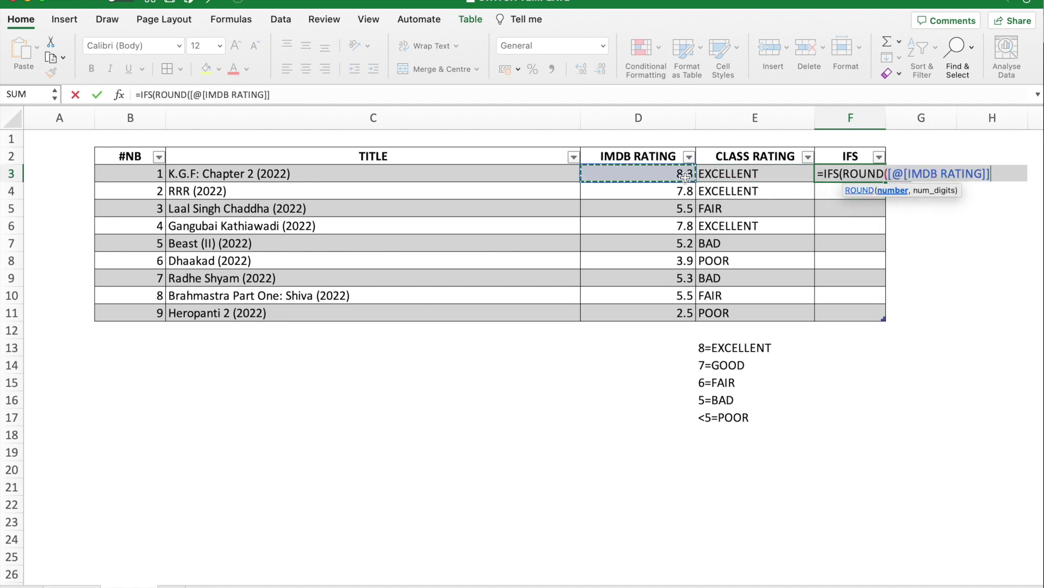
type(",0)")
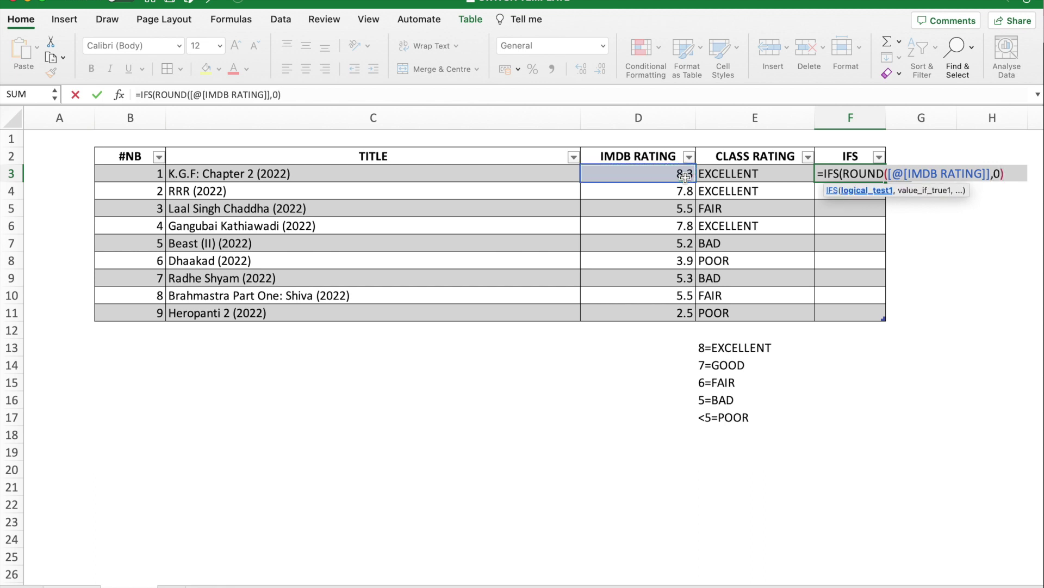
type("=8,\"")
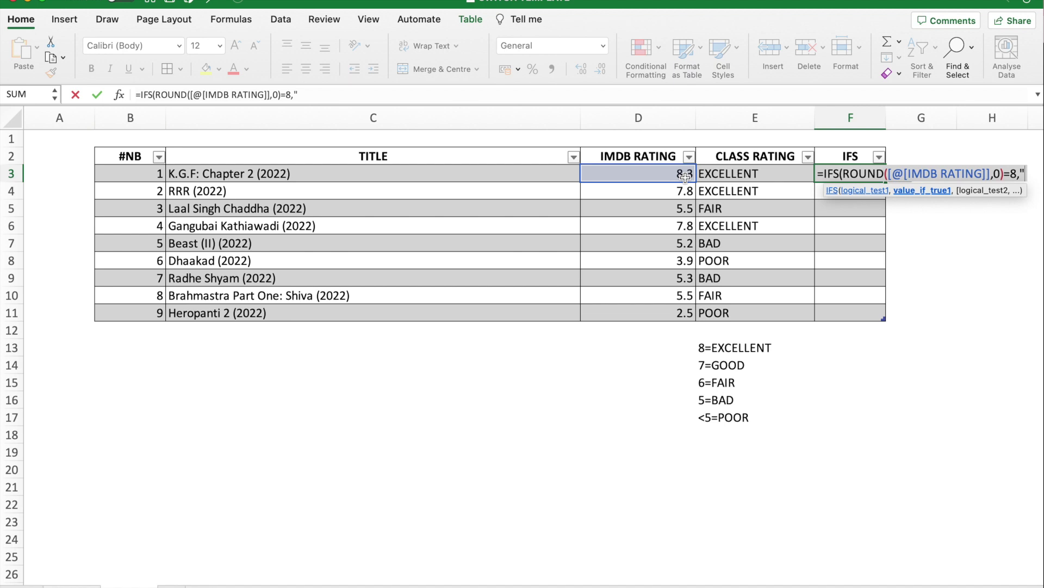
type("EXCELLEN")
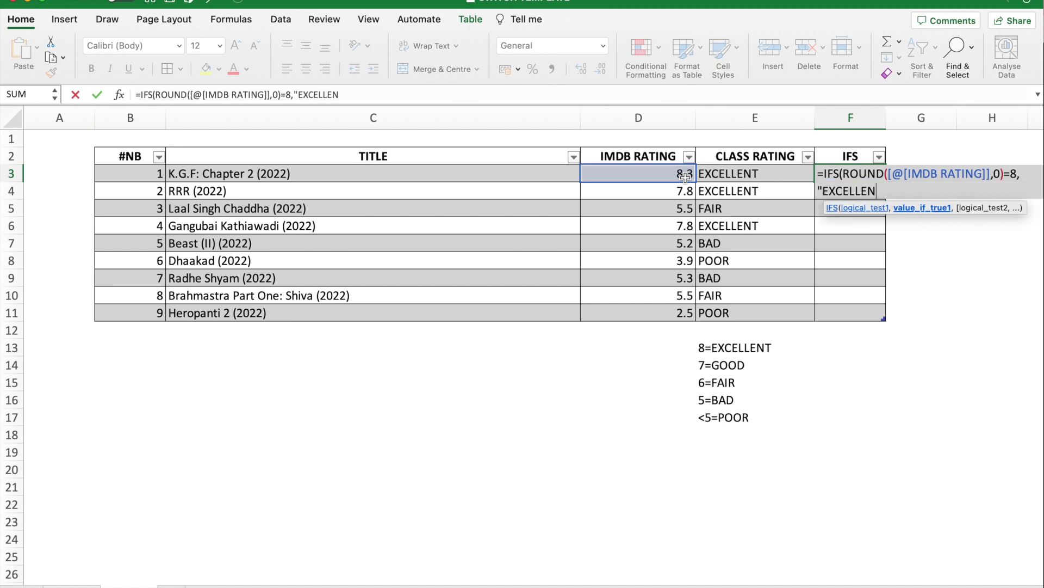
type("T\",")
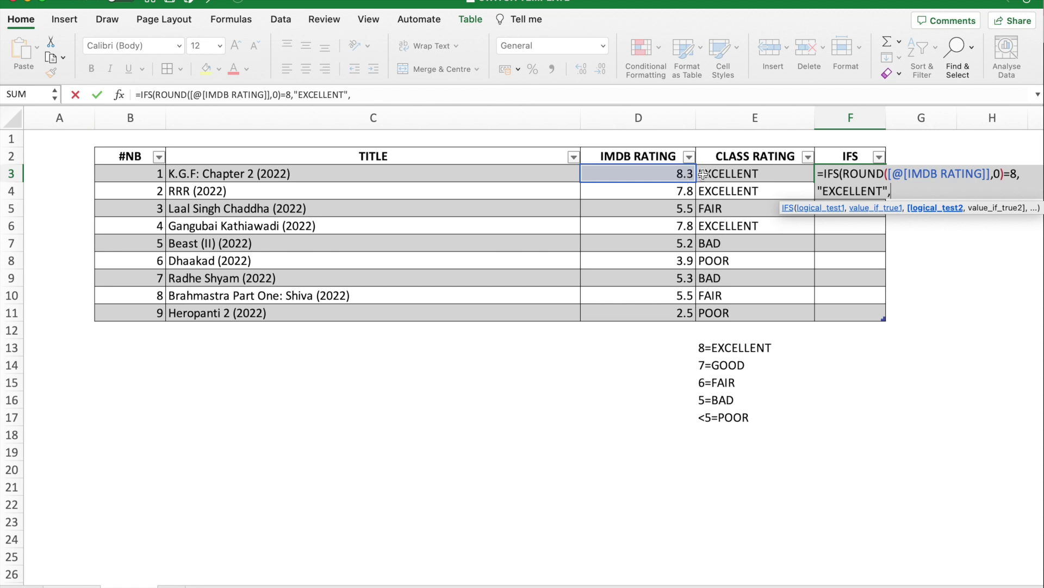
left_click_drag(844, 174, 1017, 175)
key("super+c")
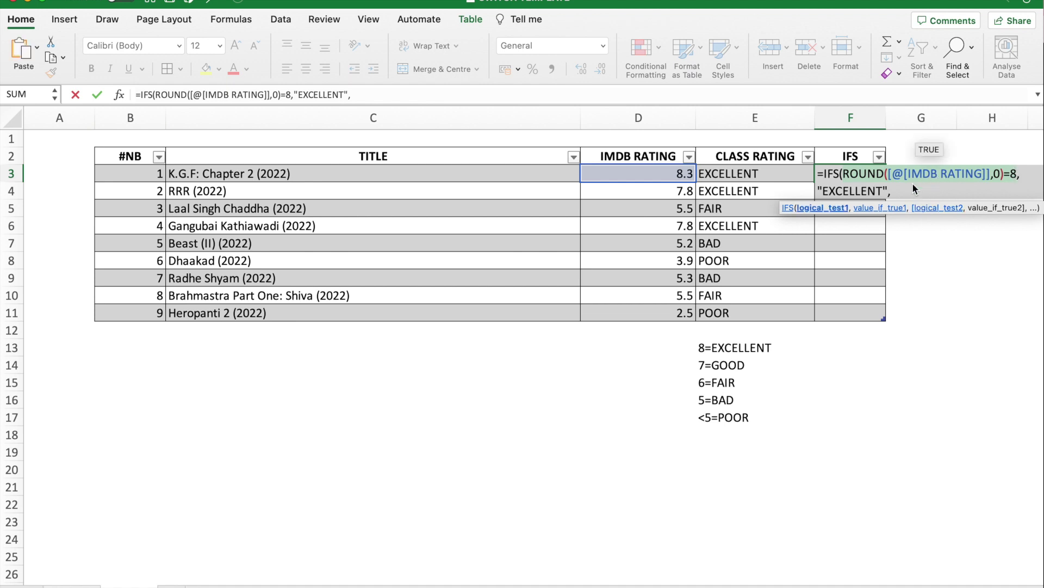
left_click(899, 192)
Paste the ROUND test twice, making it =7 returning "GOOD" and =6 returning "FAIR".
key("super+v")
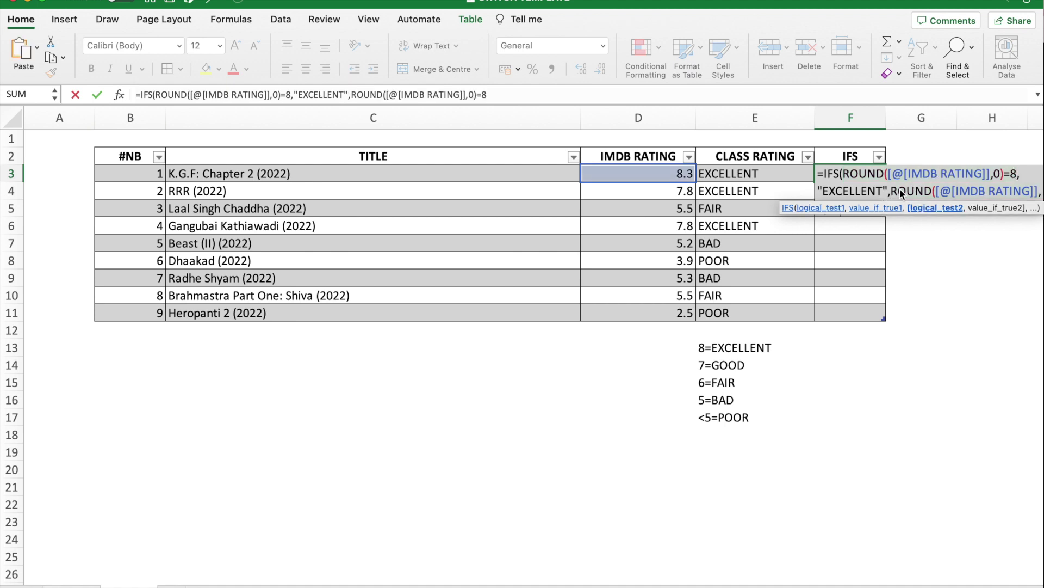
left_click(526, 97)
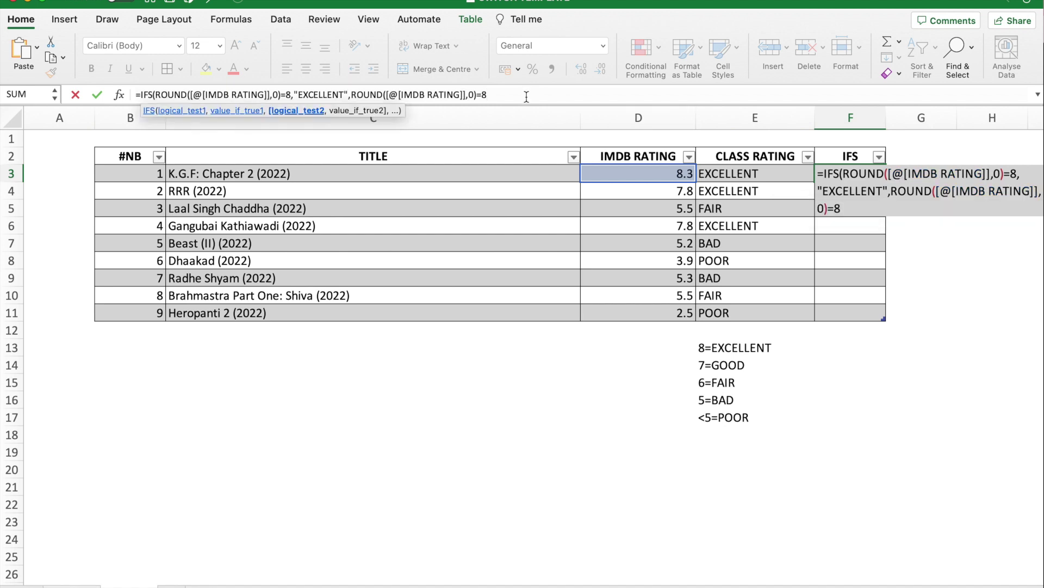
key("BackSpace")
type("7")
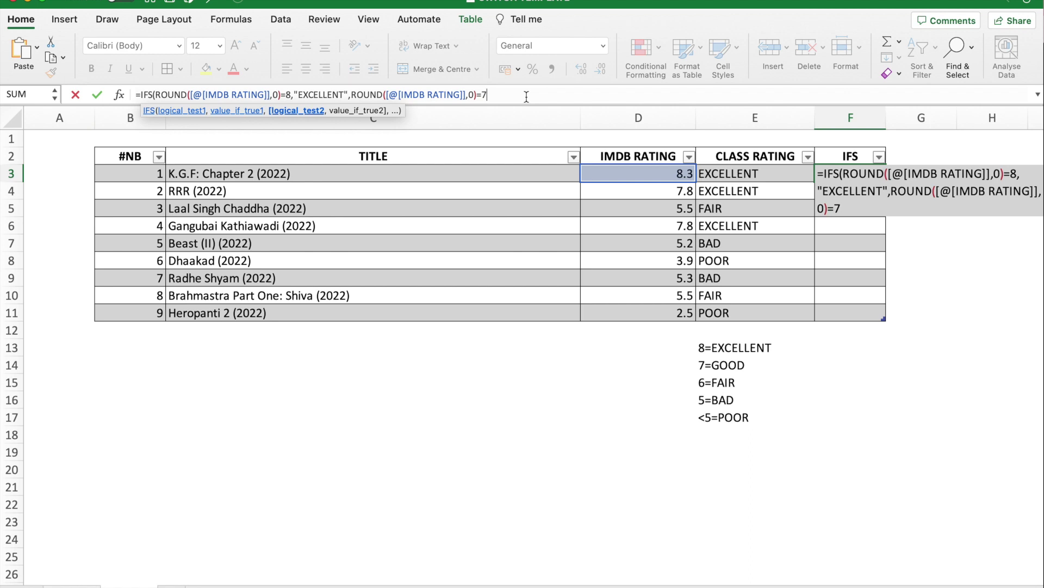
type(",\"")
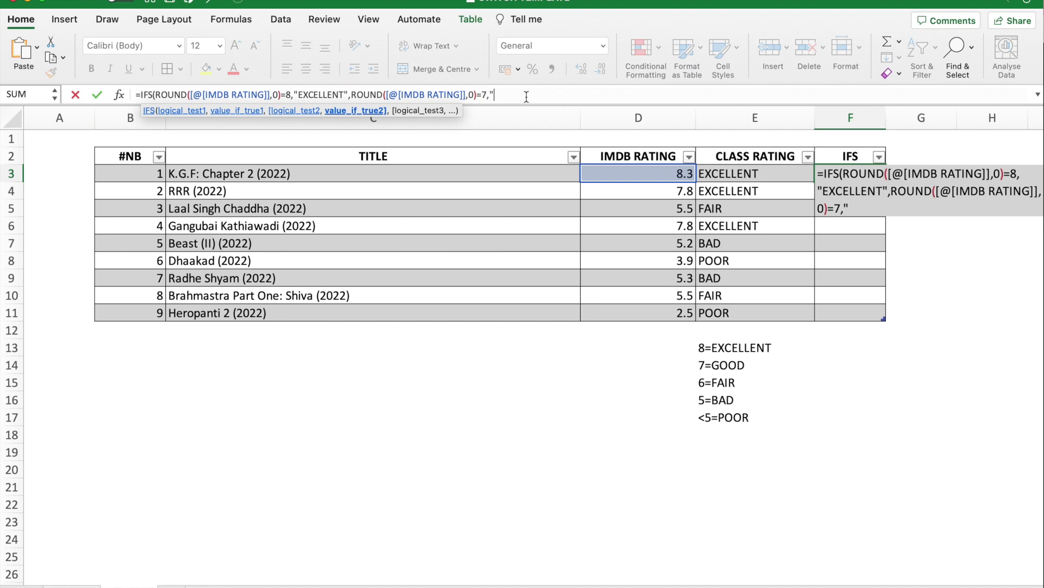
type("GOOD\",")
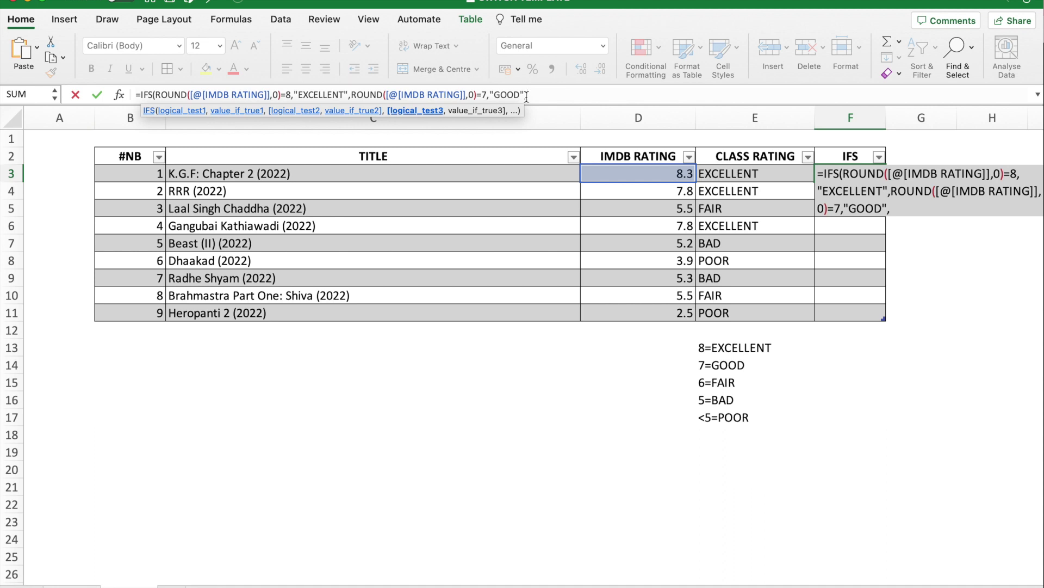
key("super+v")
key("BackSpace")
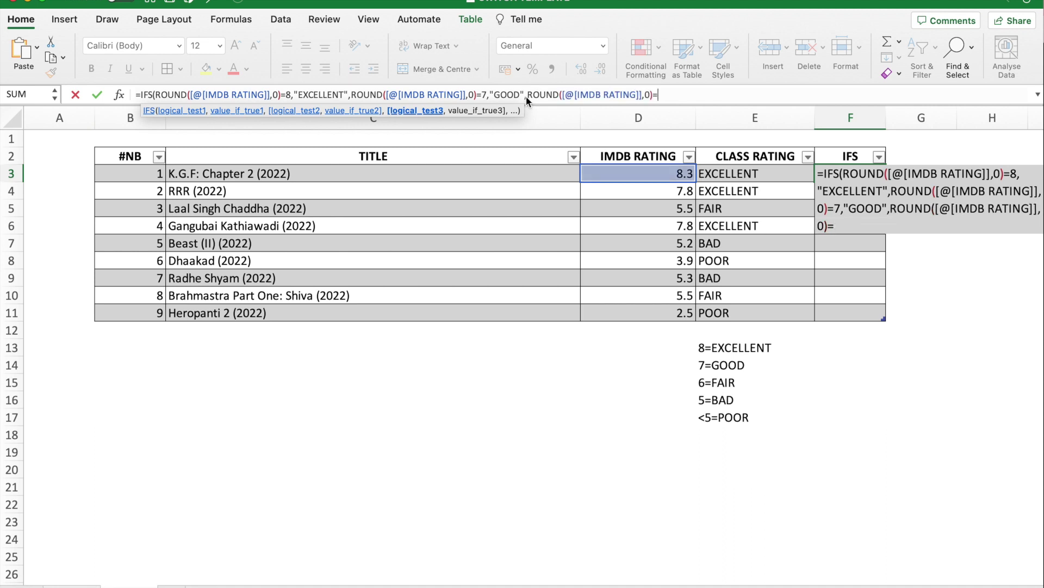
type("6,\"")
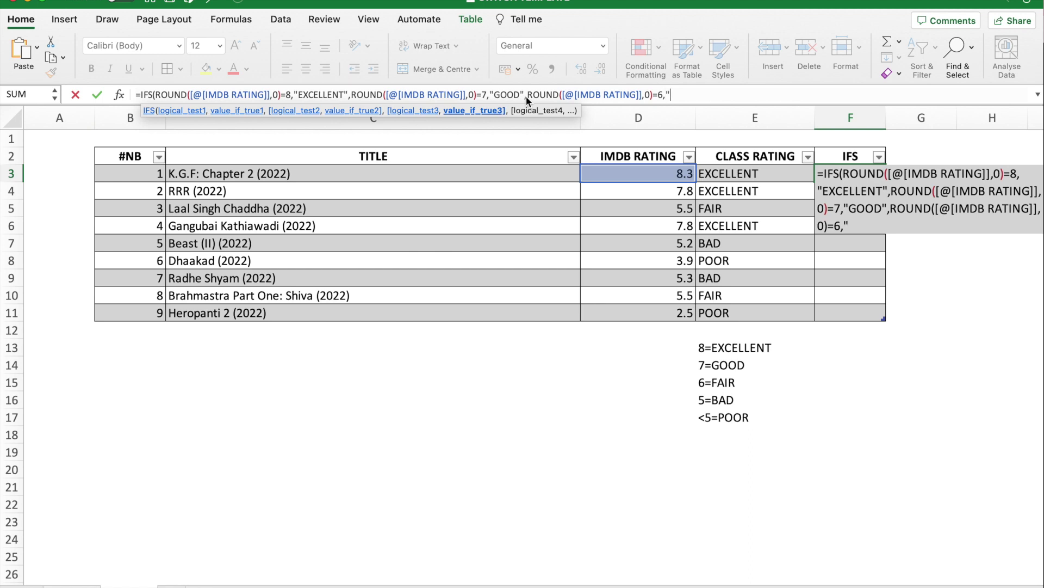
type("FAIR\",")
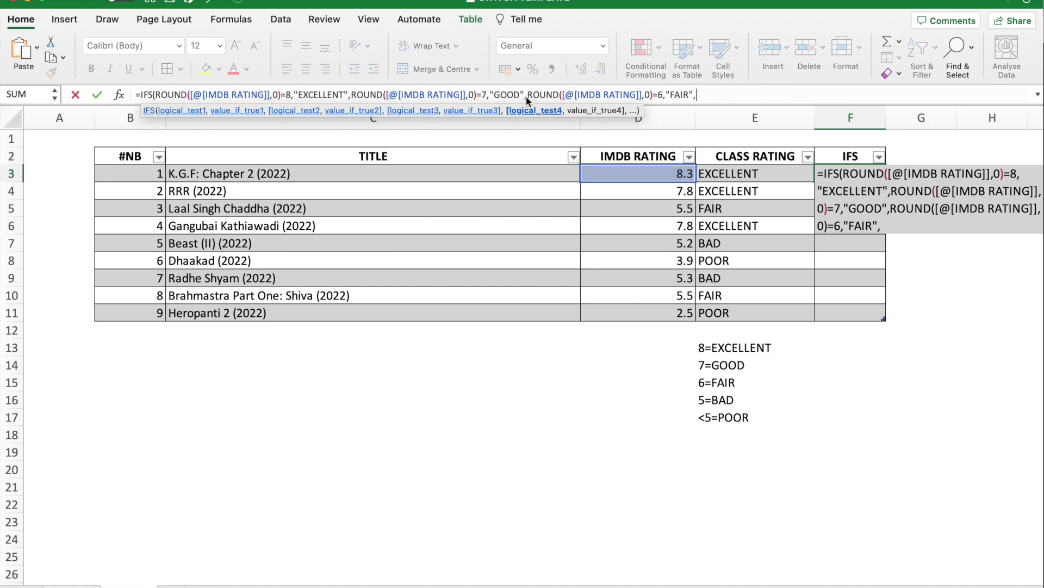
Add tests =5 returning "BAD" and <5 returning "POOR", then commit the IFS formula.
key("super+v")
key("BackSpace")
type("5,\"")
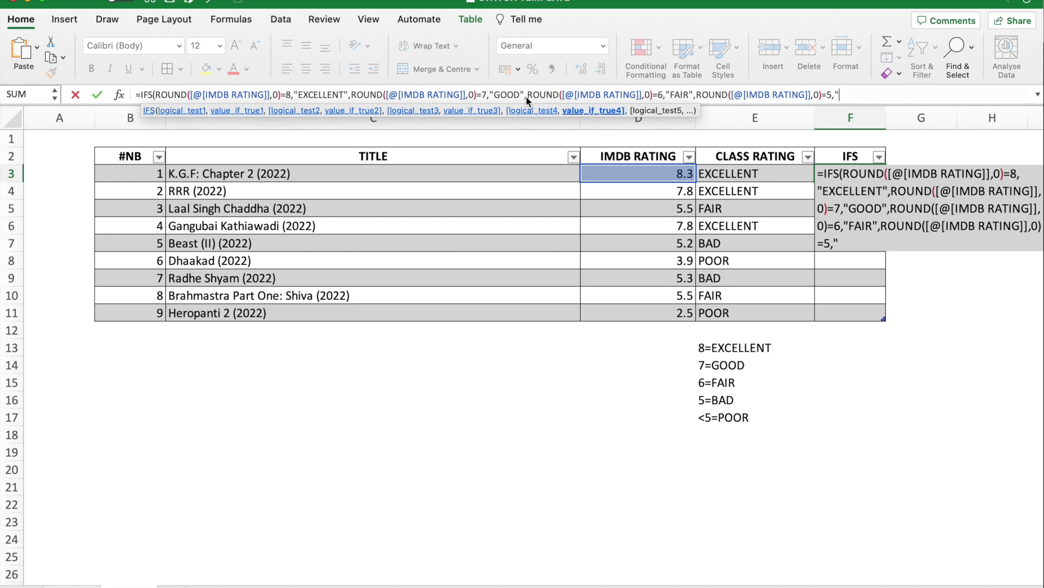
type("BAD\",")
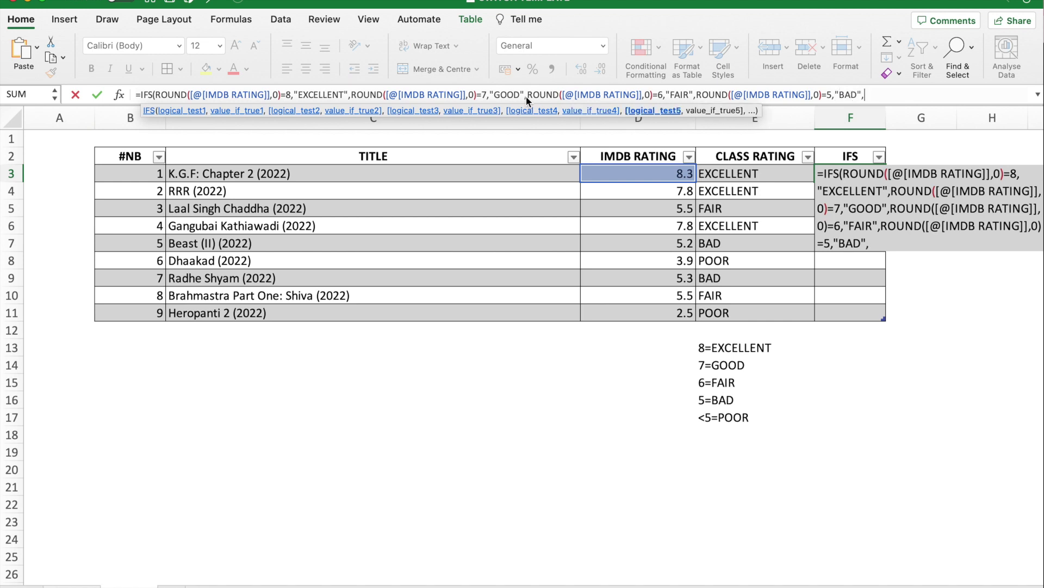
key("super+v")
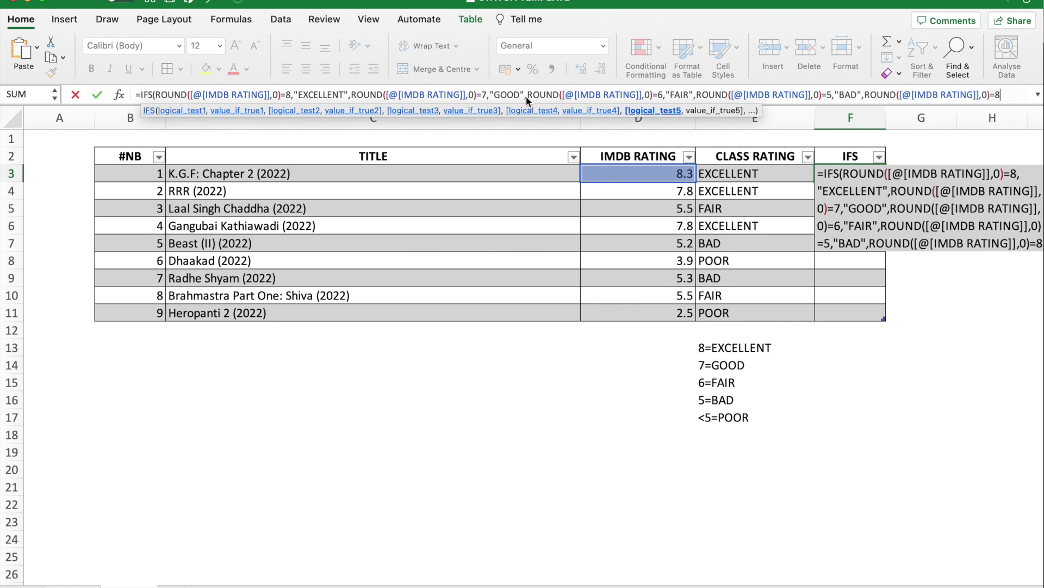
key("BackSpace")
key("BackSpace")
type("<5,")
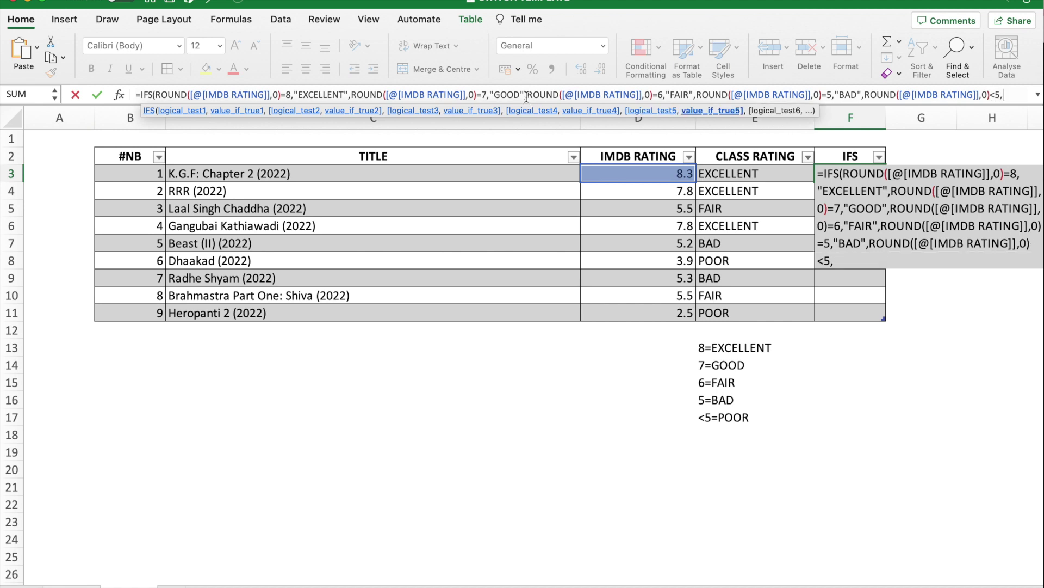
type("\"POOR\")")
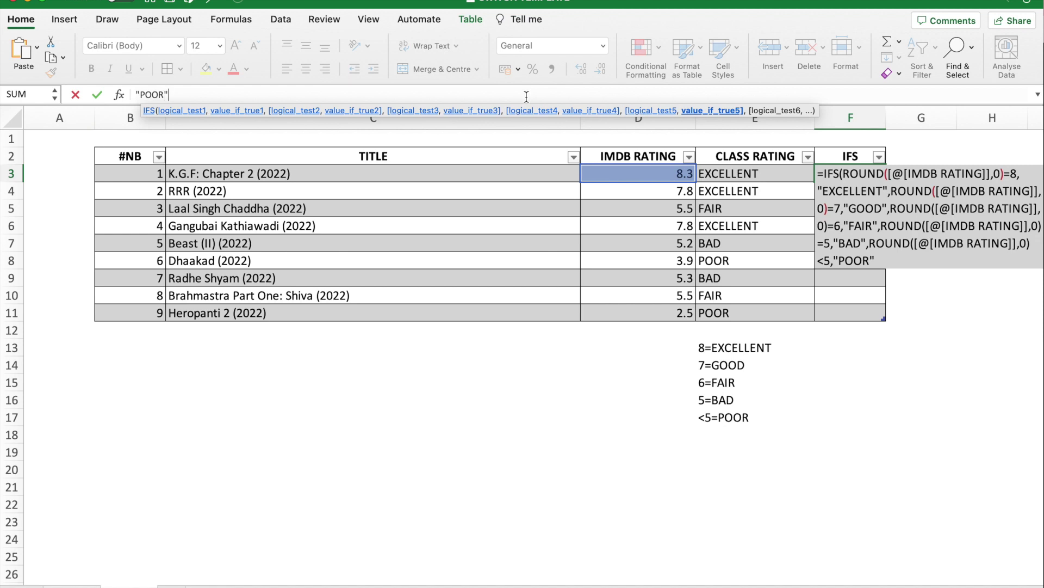
key("Return")
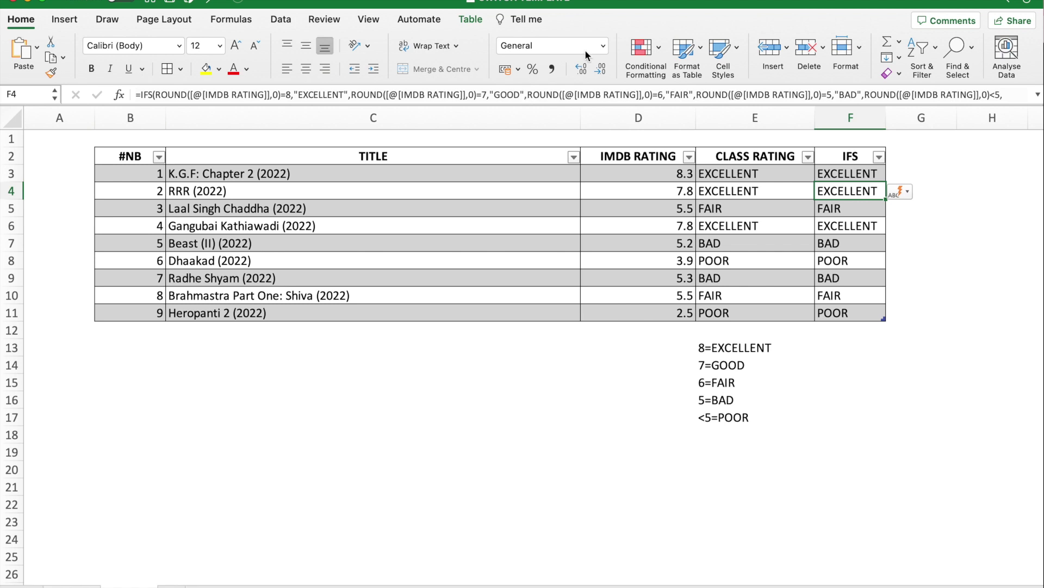
left_click(778, 122)
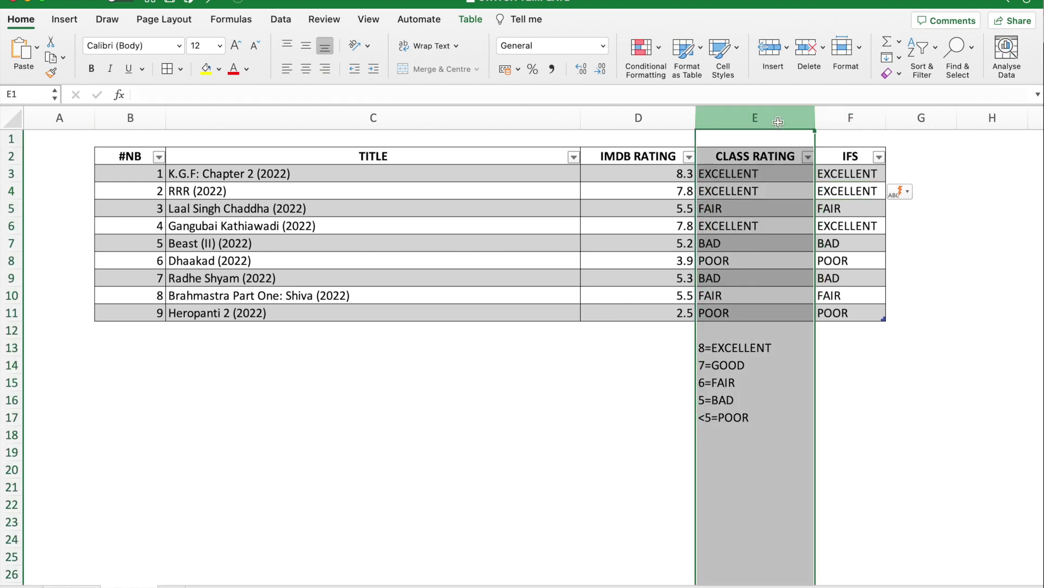
left_click(841, 121)
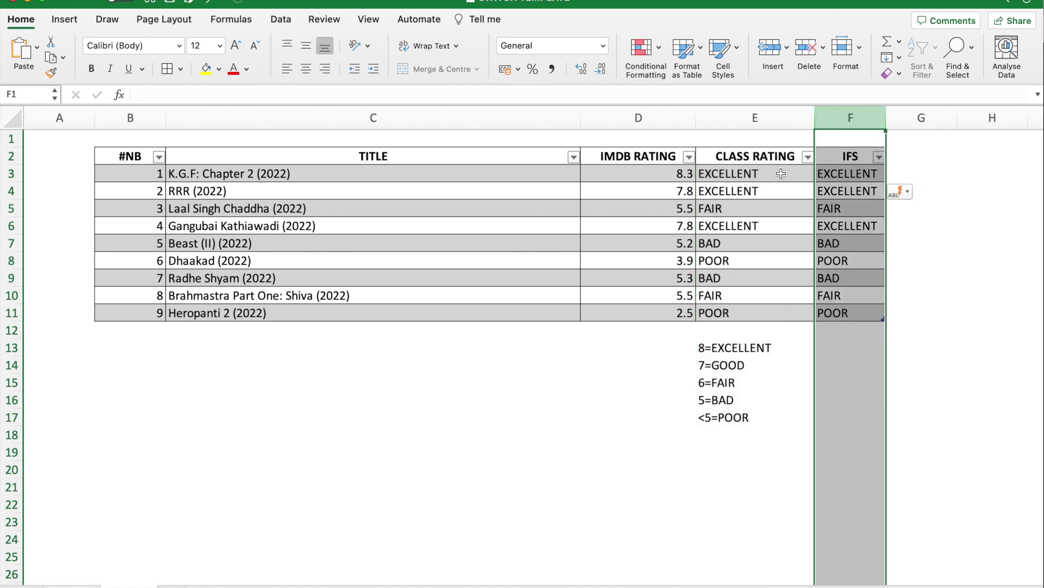
left_click(781, 174)
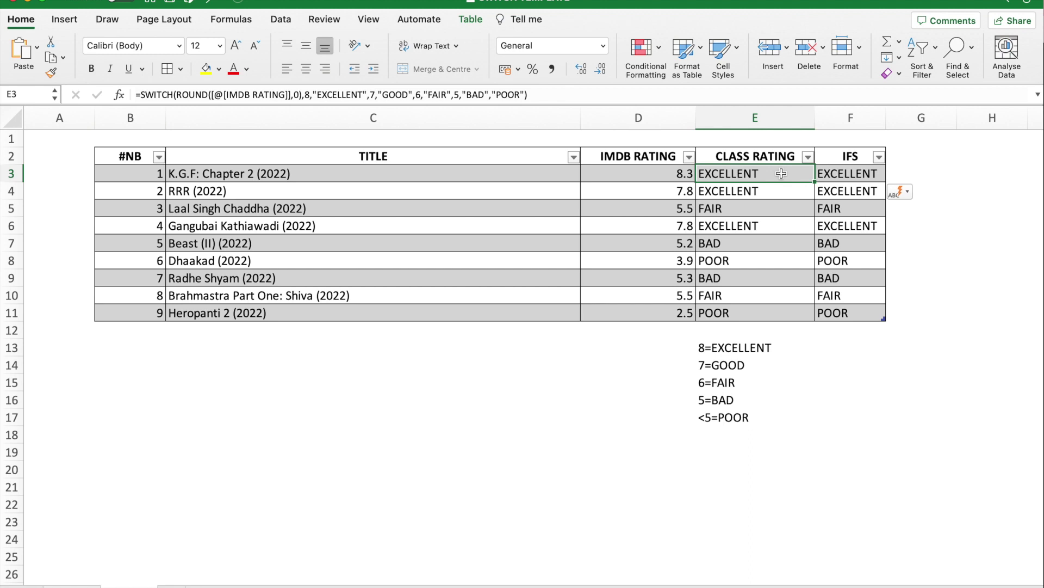
Expand the formula bar to show F3's full IFS formula, then view E3's SWITCH formula.
left_click(839, 179)
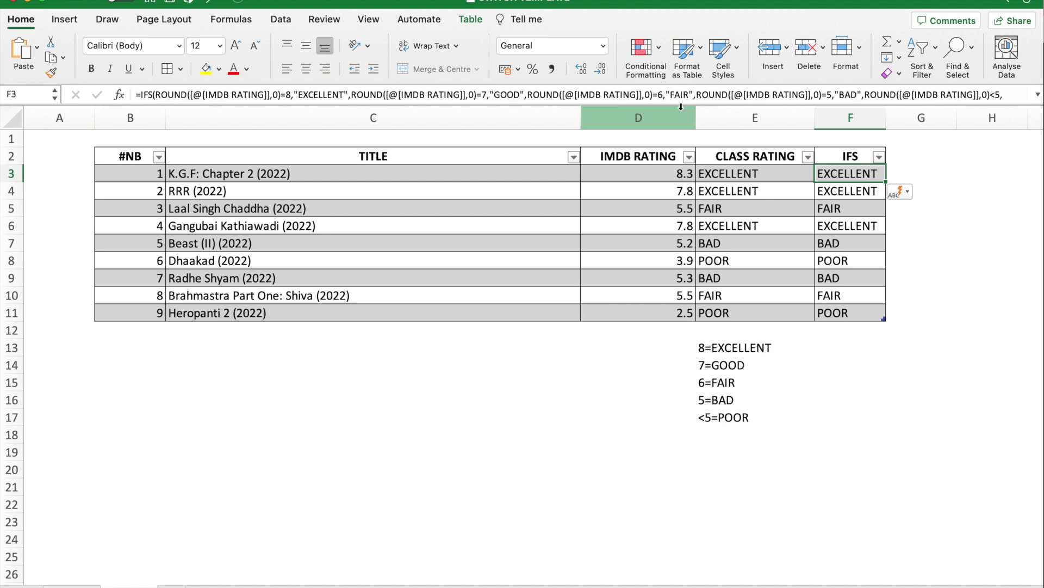
left_click_drag(680, 104, 681, 126)
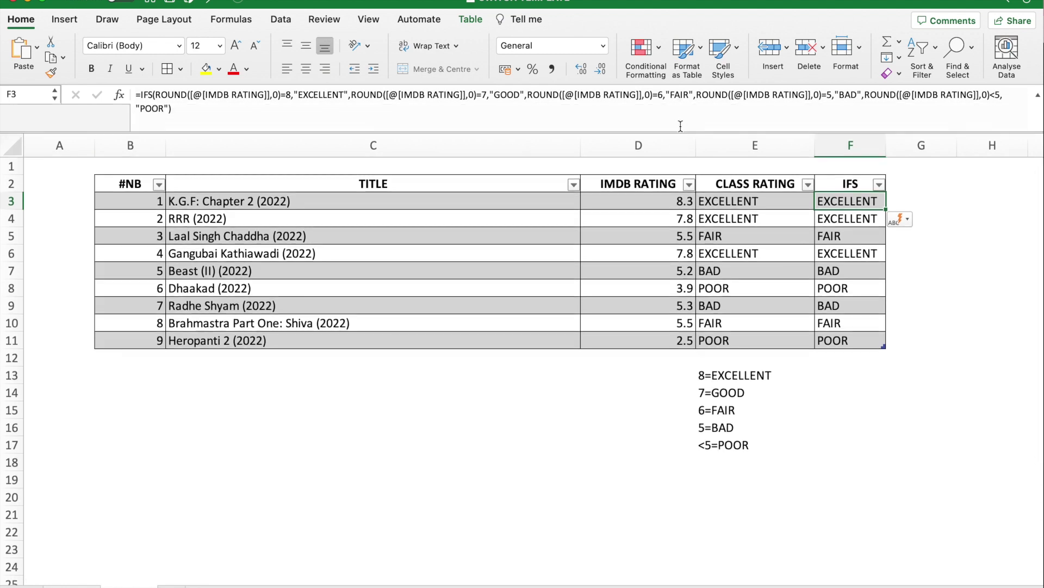
left_click(730, 200)
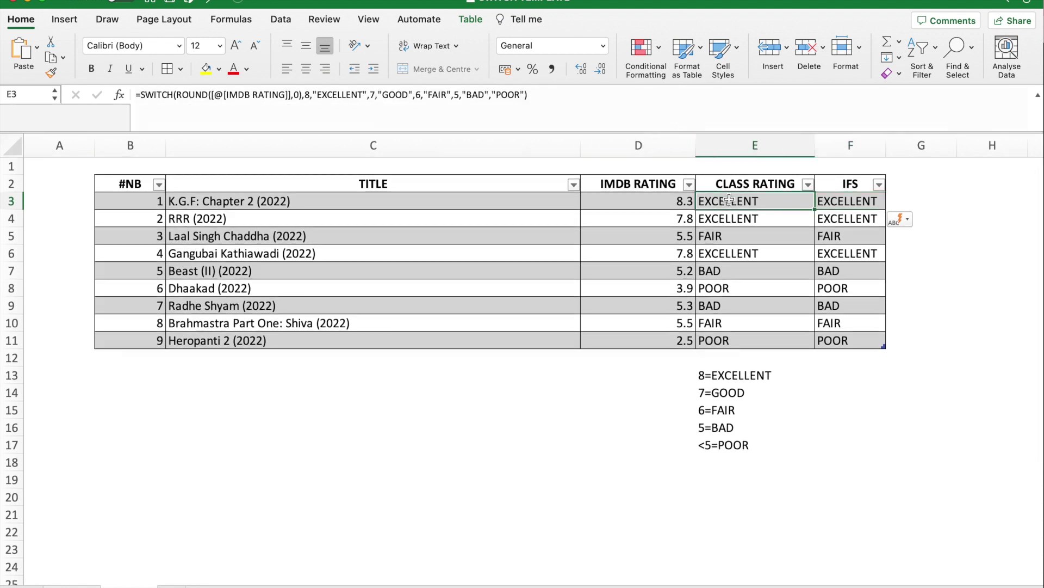